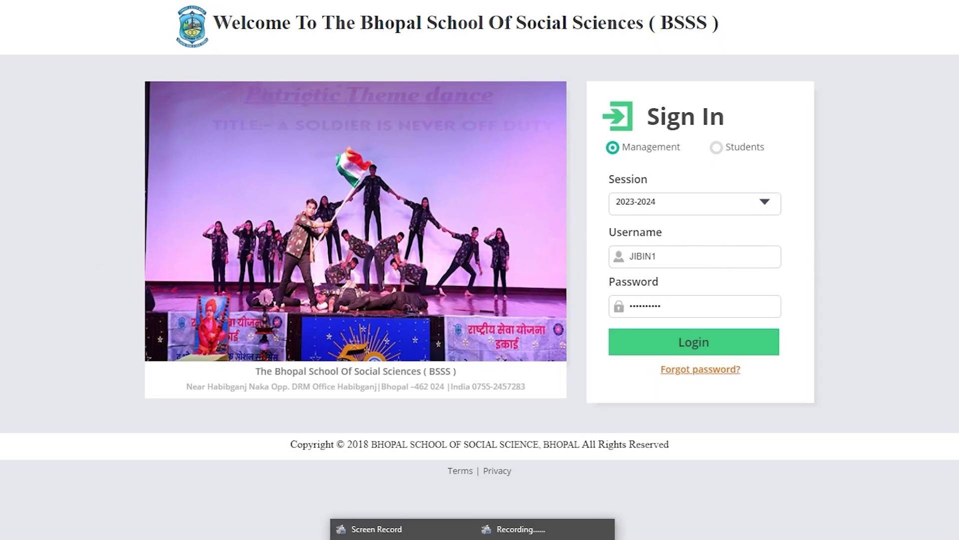
pyautogui.click(376, 529)
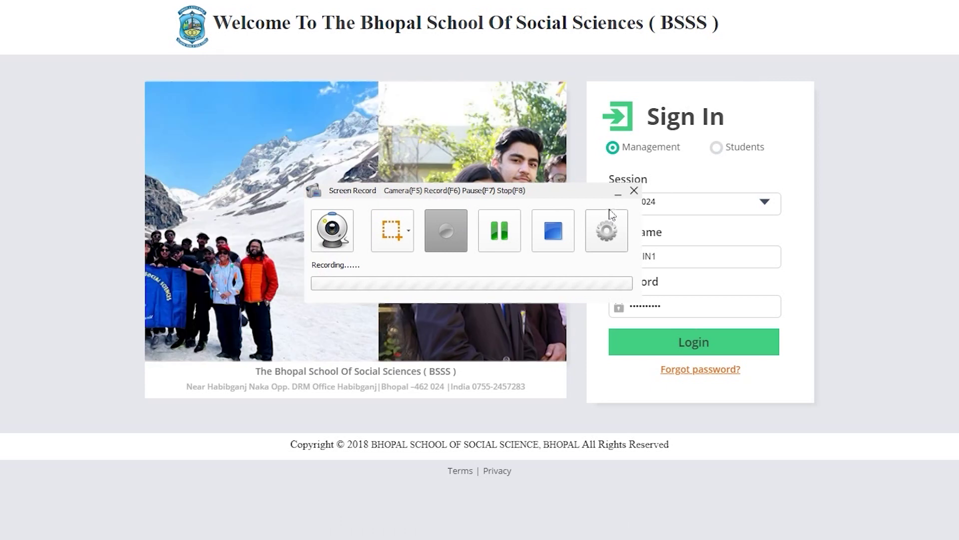
pyautogui.click(618, 192)
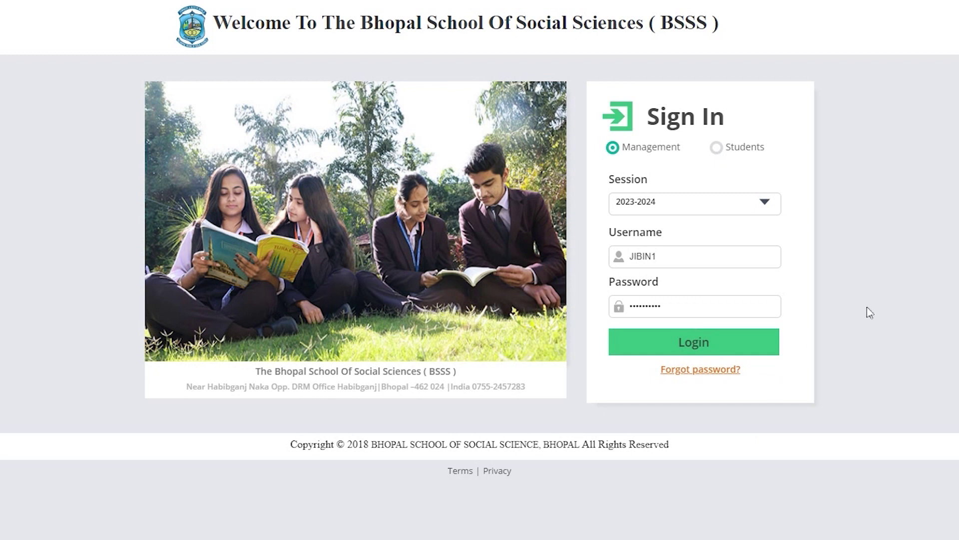
# Sign in with the prefilled Management credentials and show the second title in the library's New Arrival Books
pyautogui.press('Return')
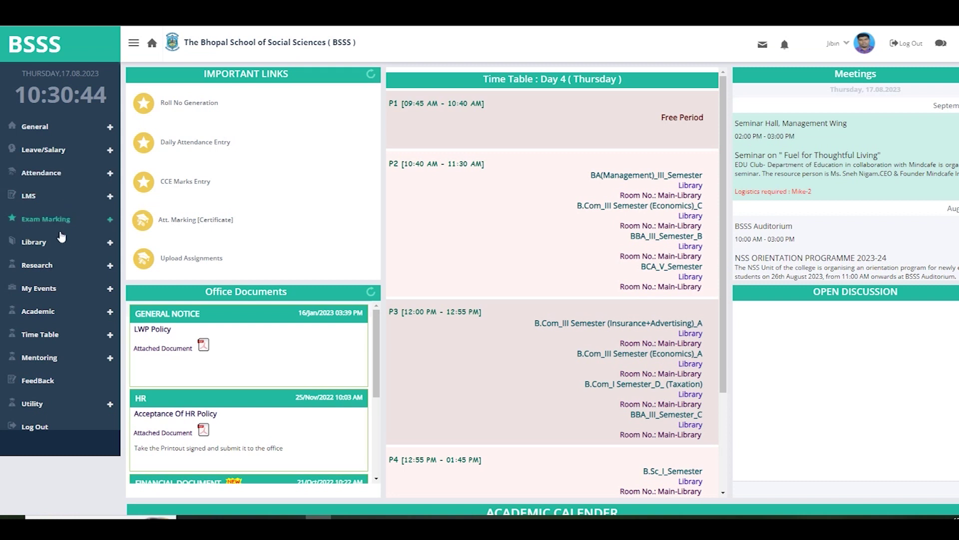
pyautogui.click(50, 246)
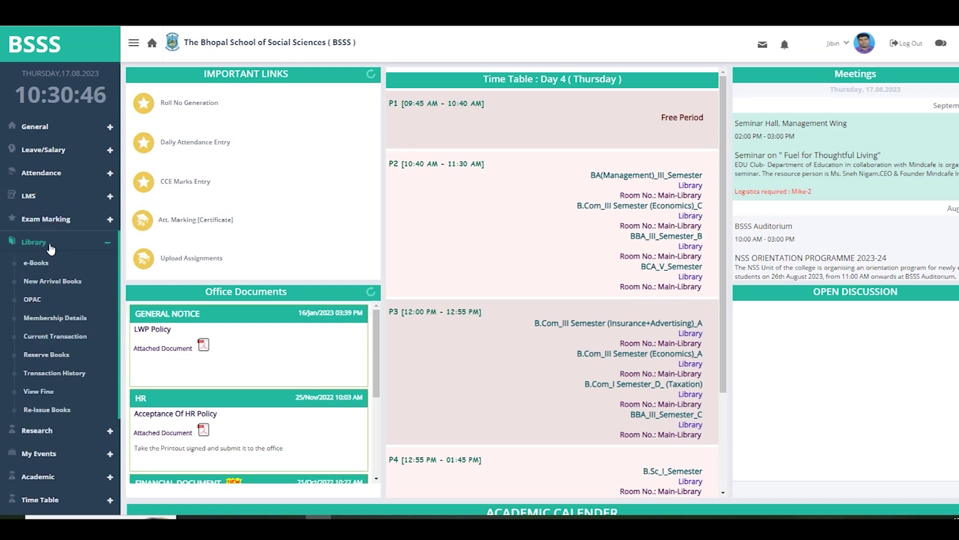
pyautogui.scroll(-1, 52, 245)
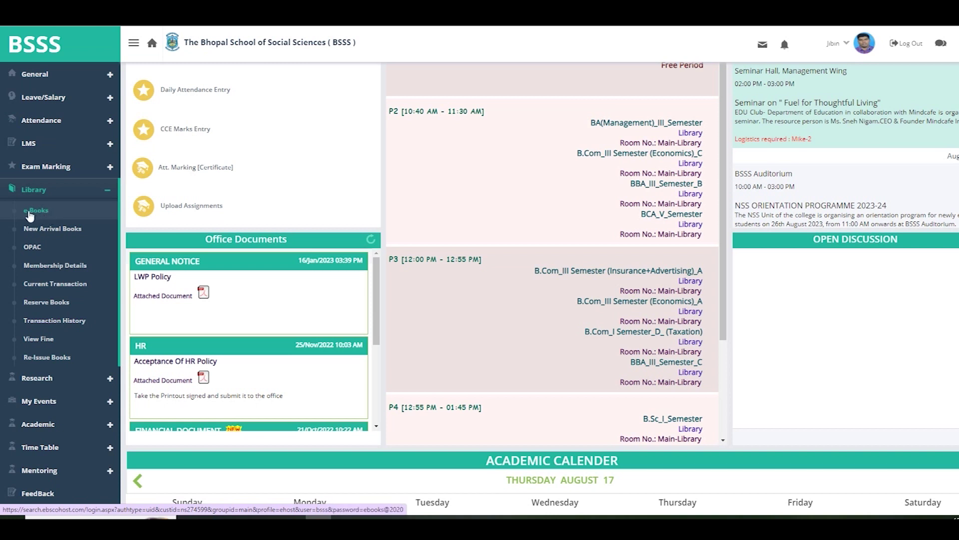
pyautogui.click(60, 234)
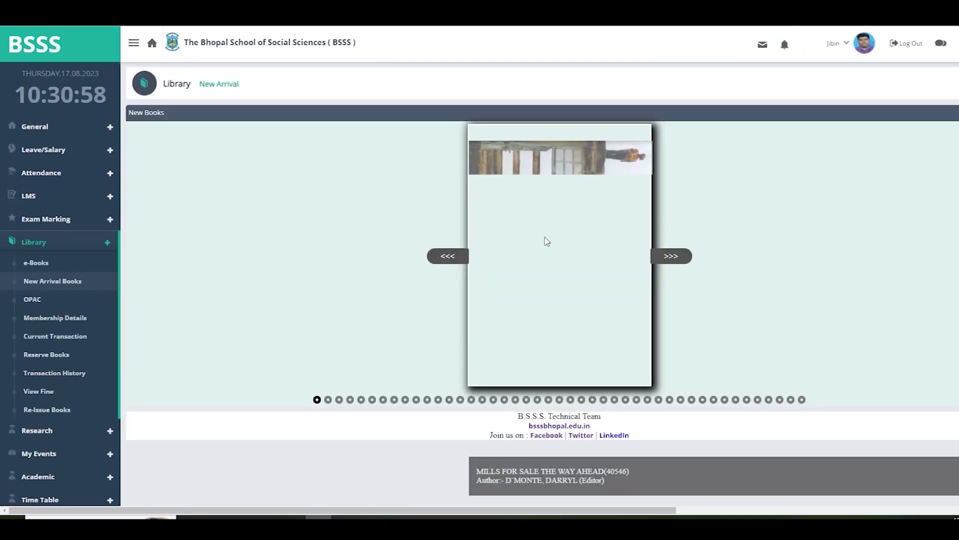
pyautogui.click(329, 400)
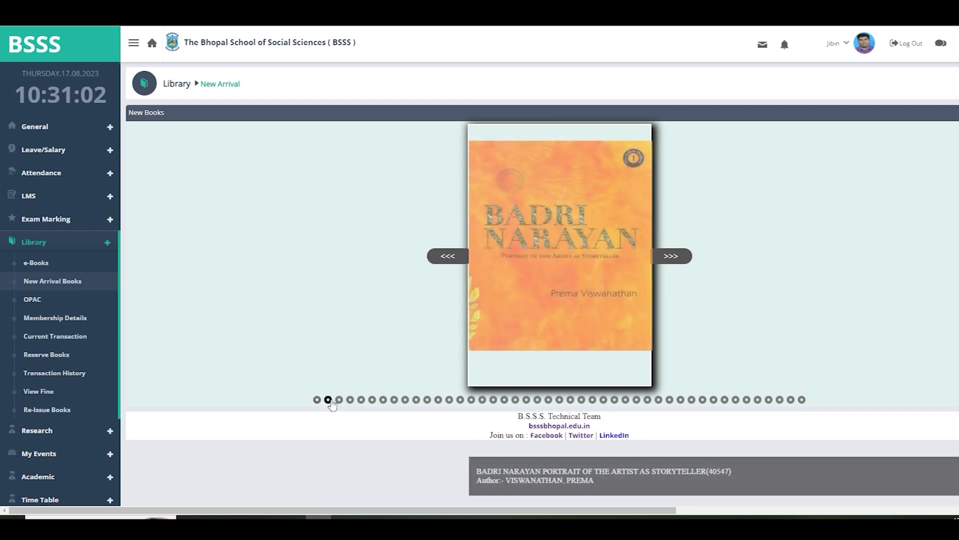
# Open the library's OPAC catalog and search the BSSS LIBRARY book titles for "psycho"
pyautogui.scroll(-1, 575, 381)
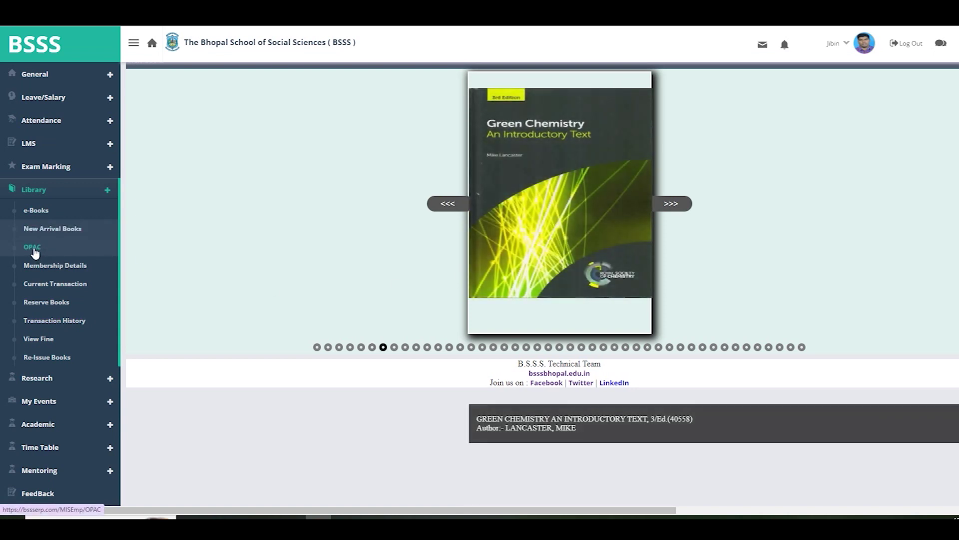
pyautogui.click(35, 250)
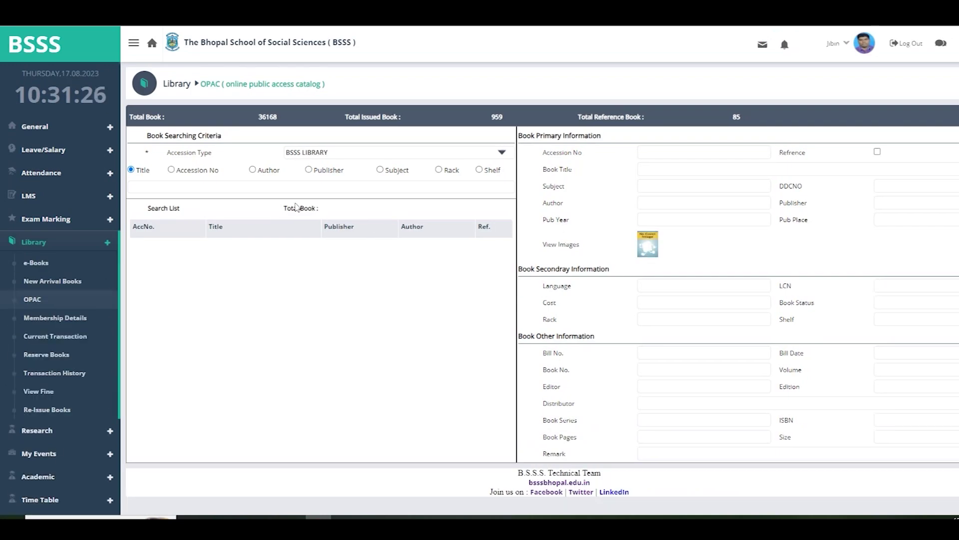
pyautogui.click(282, 186)
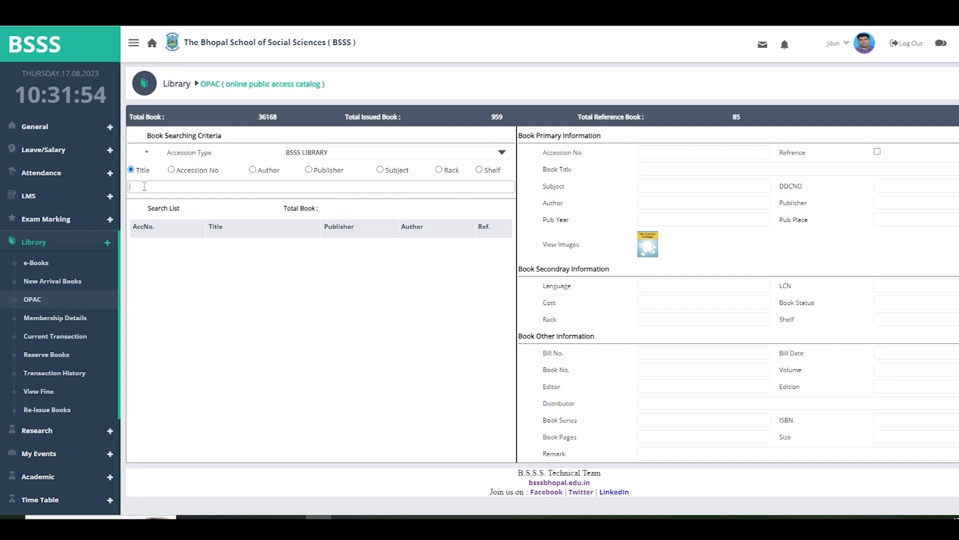
pyautogui.write('pscy')
pyautogui.press('BackSpace')
pyautogui.write('ycho')
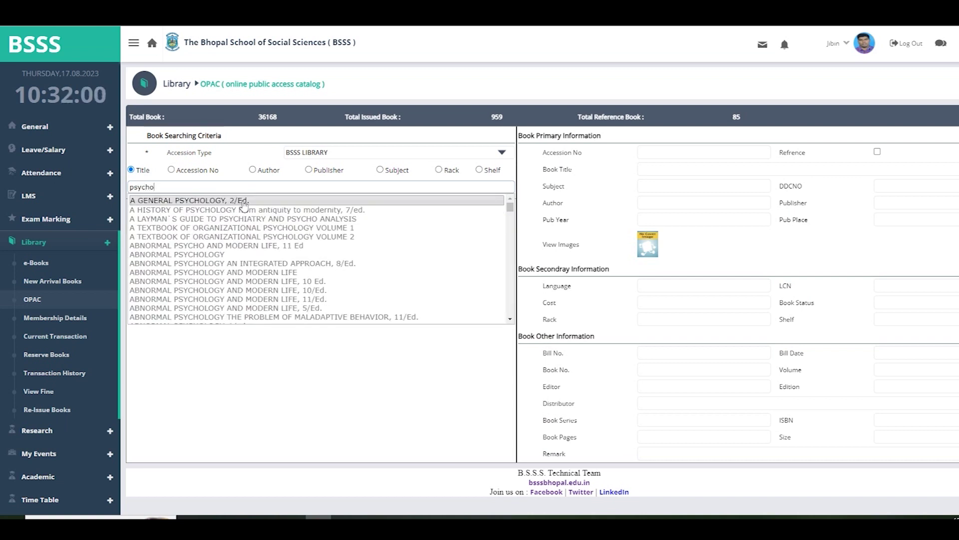
# Browse the suggested titles and select COUNSELLING CHILDERN WITH PSYCHOLOGICAL PROBLEMS
pyautogui.scroll(-5, 246, 215)
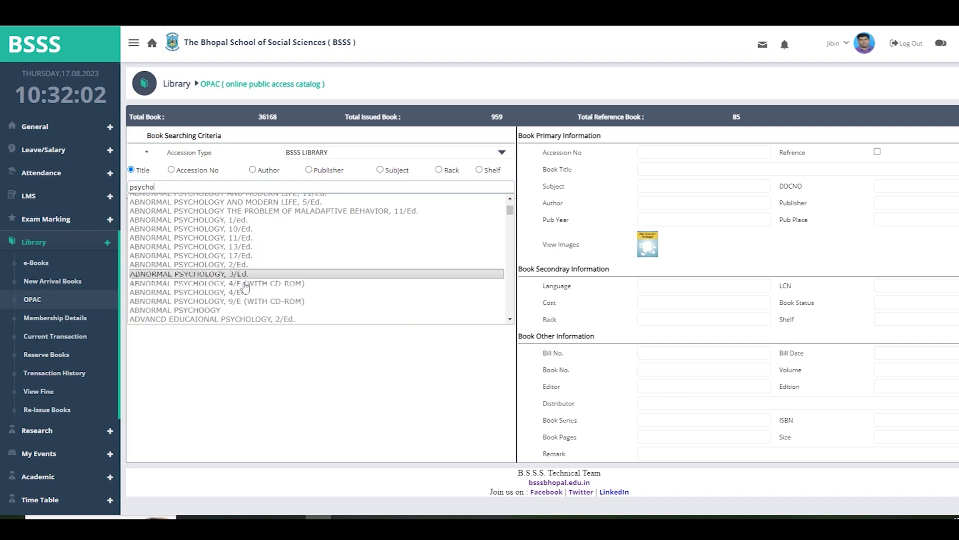
pyautogui.scroll(-8, 246, 304)
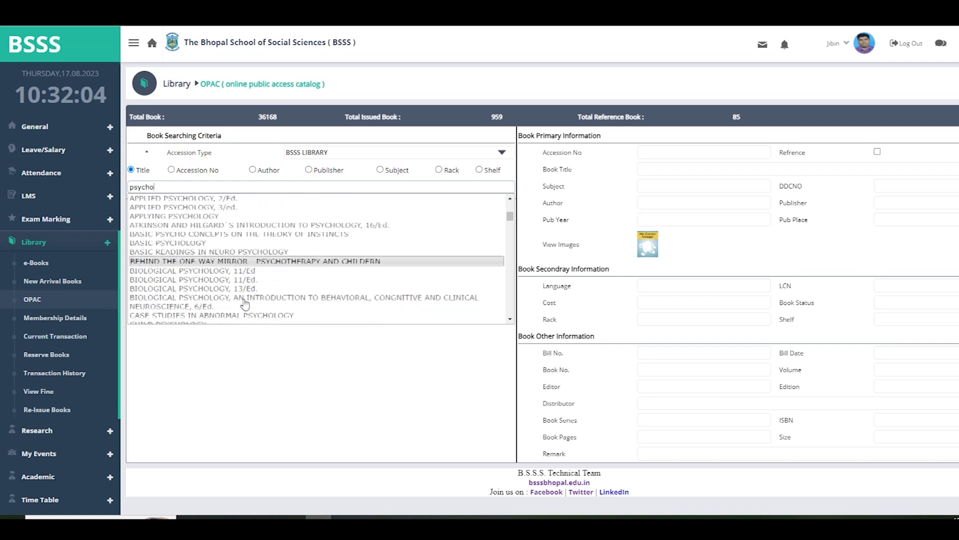
pyautogui.scroll(10, 246, 293)
pyautogui.scroll(3, 246, 294)
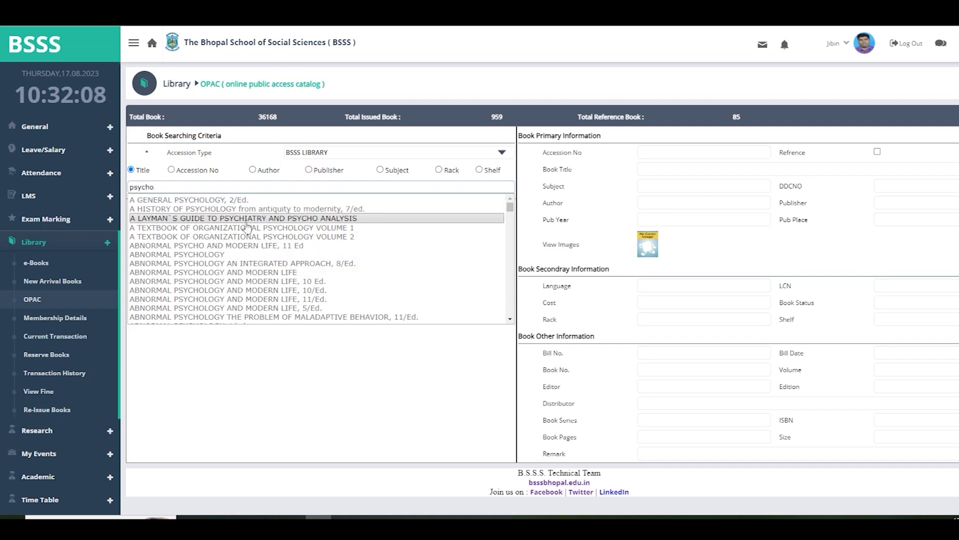
pyautogui.scroll(-8, 245, 225)
pyautogui.scroll(-5, 244, 230)
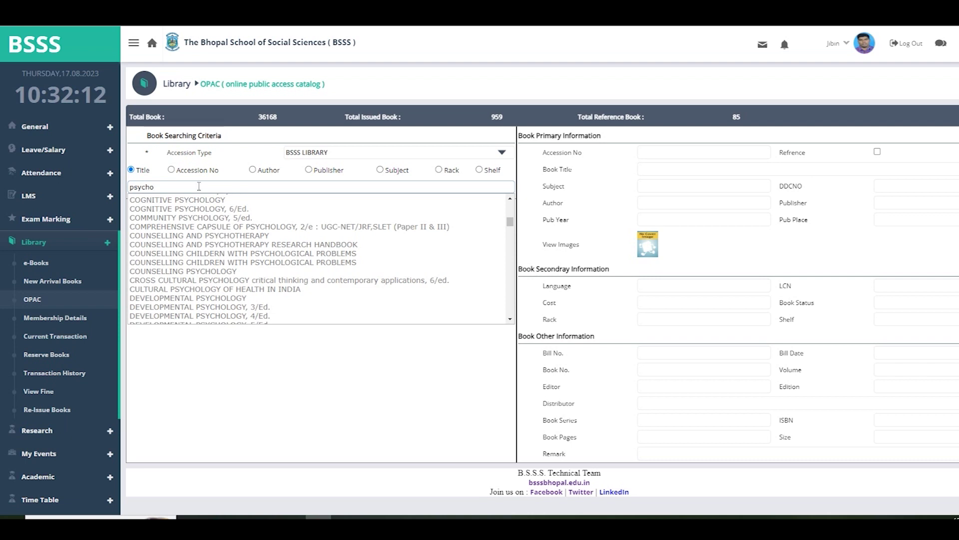
pyautogui.scroll(10, 239, 241)
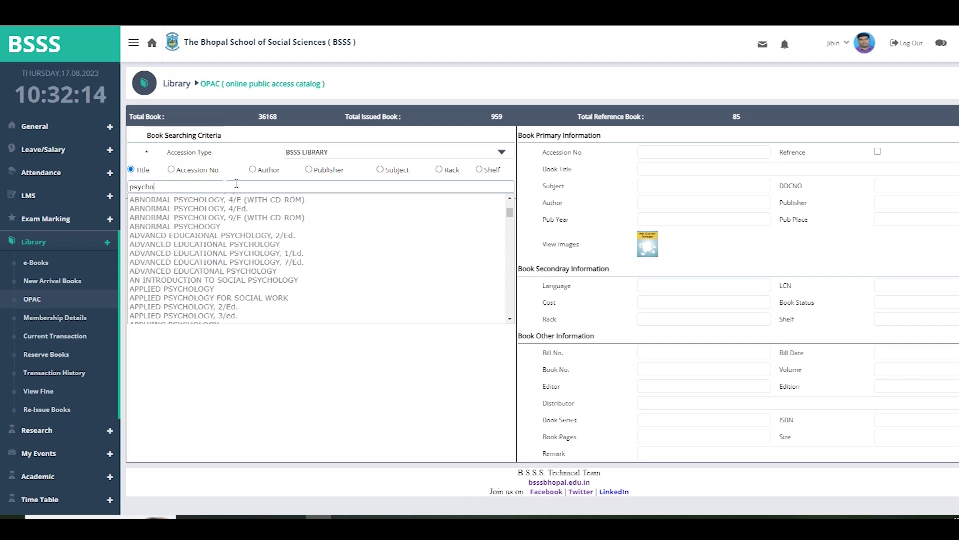
pyautogui.scroll(-3, 239, 242)
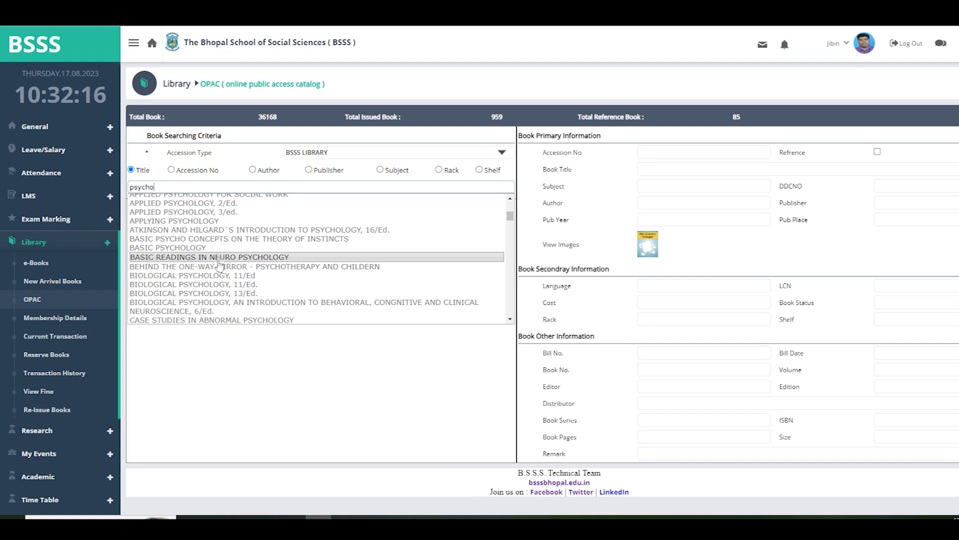
pyautogui.scroll(5, 273, 265)
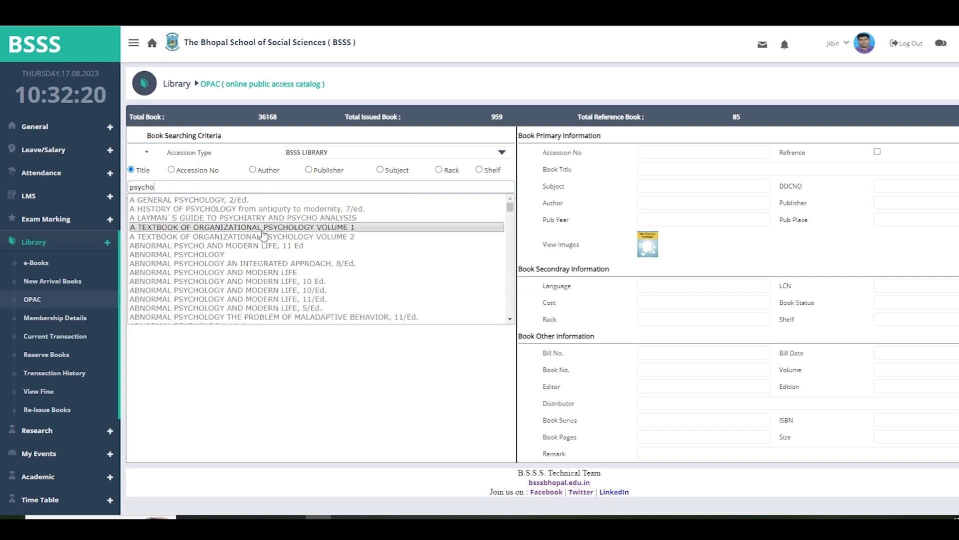
pyautogui.scroll(-3, 260, 234)
pyautogui.scroll(-5, 275, 235)
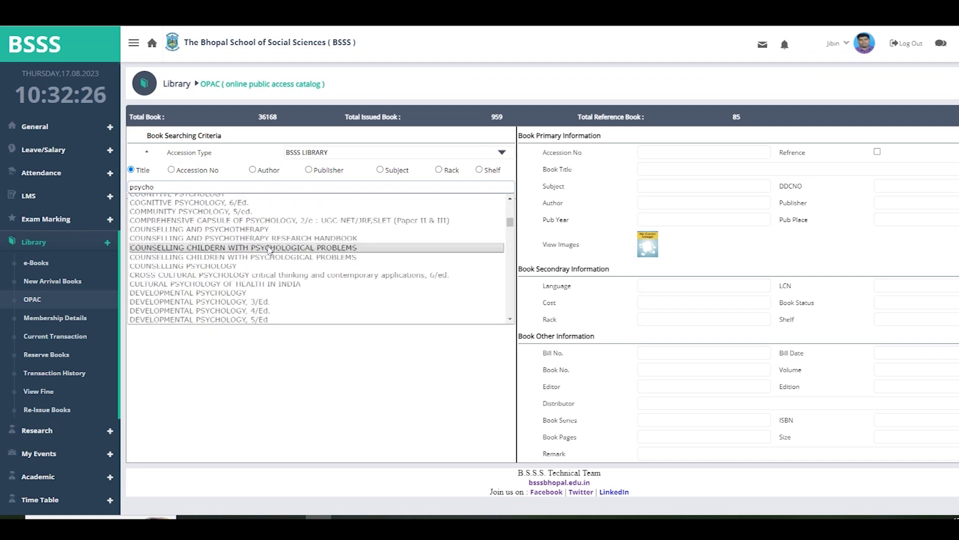
pyautogui.click(269, 249)
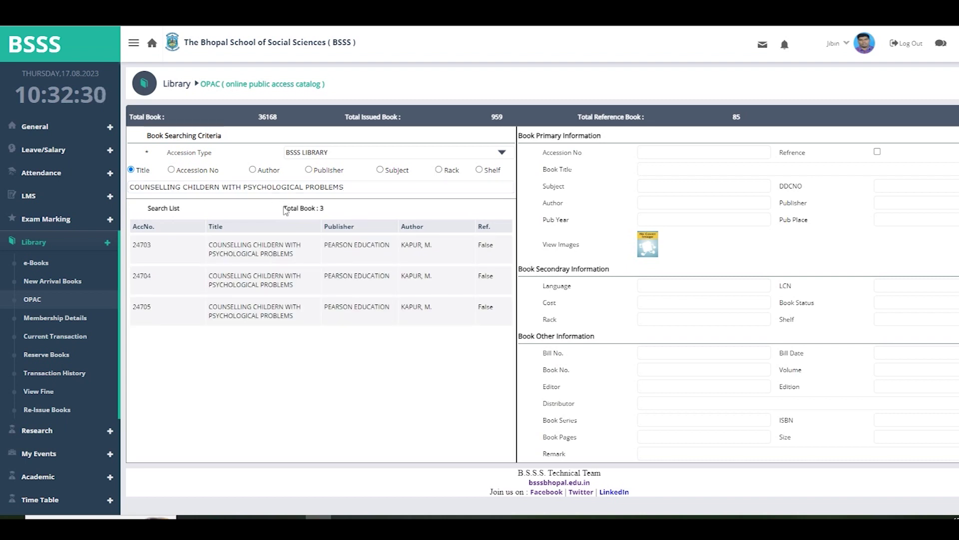
# Check the total number of copies found and load the full record of the copy with accession number 24703
pyautogui.moveTo(284, 208); pyautogui.dragTo(329, 208)
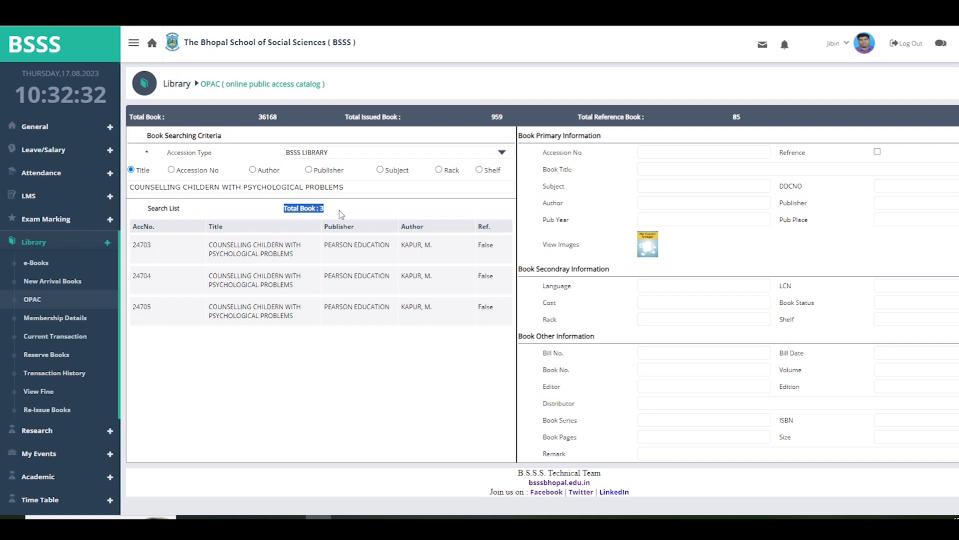
pyautogui.click(332, 210)
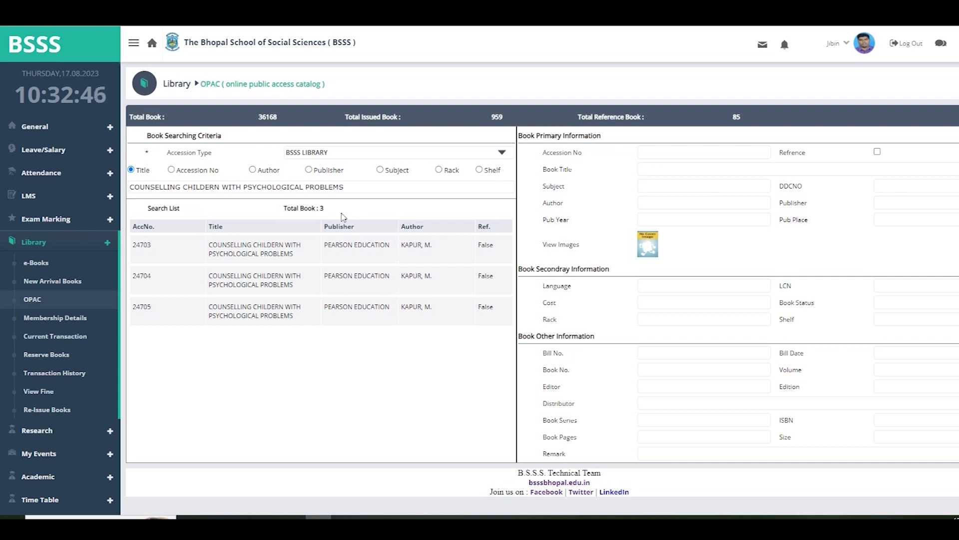
pyautogui.click(250, 250)
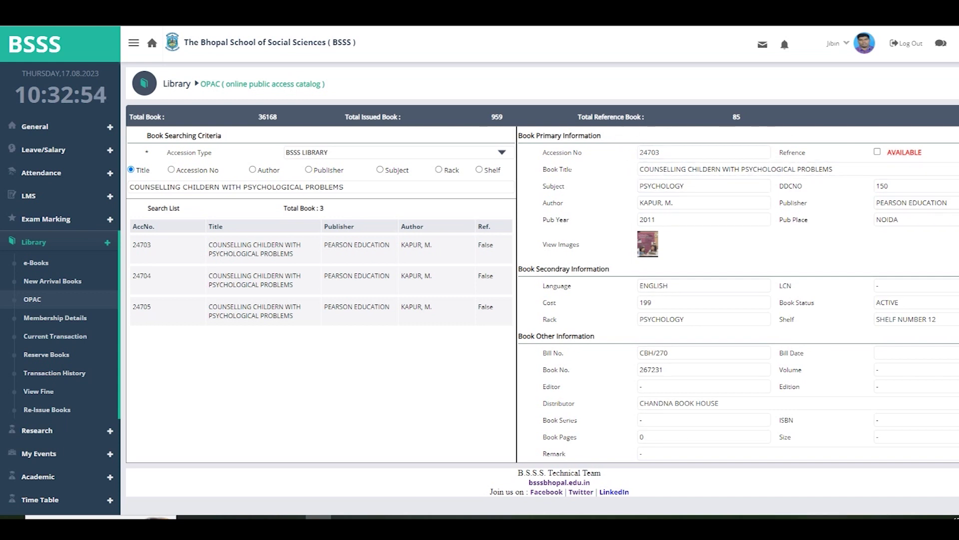
pyautogui.scroll(-2, 425, 319)
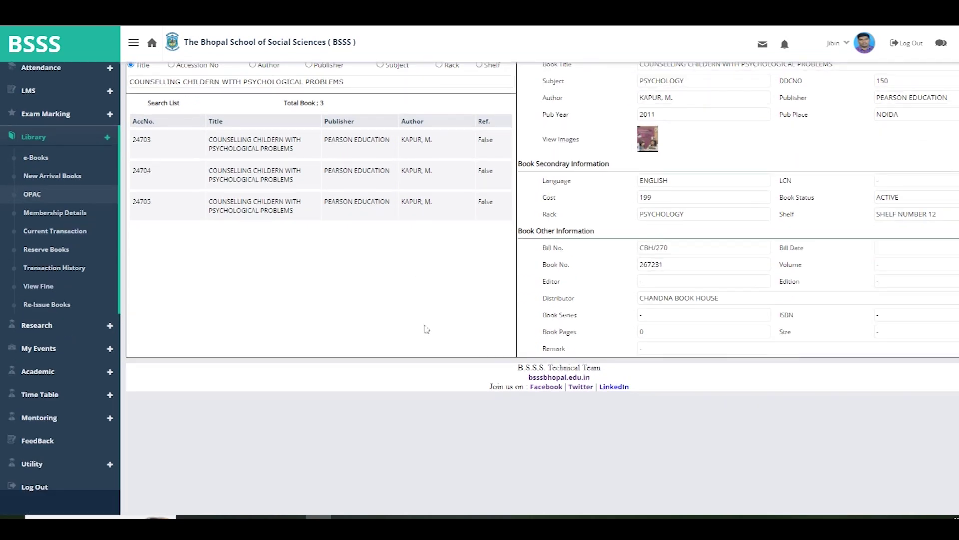
pyautogui.scroll(2, 525, 325)
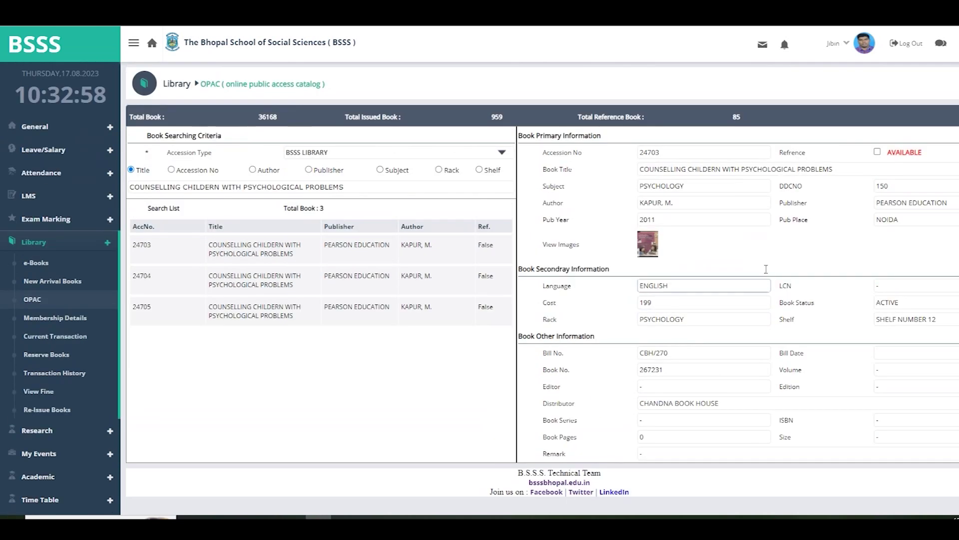
# Check the book's availability status in its primary information
pyautogui.moveTo(942, 154); pyautogui.dragTo(883, 158)
pyautogui.click(878, 152)
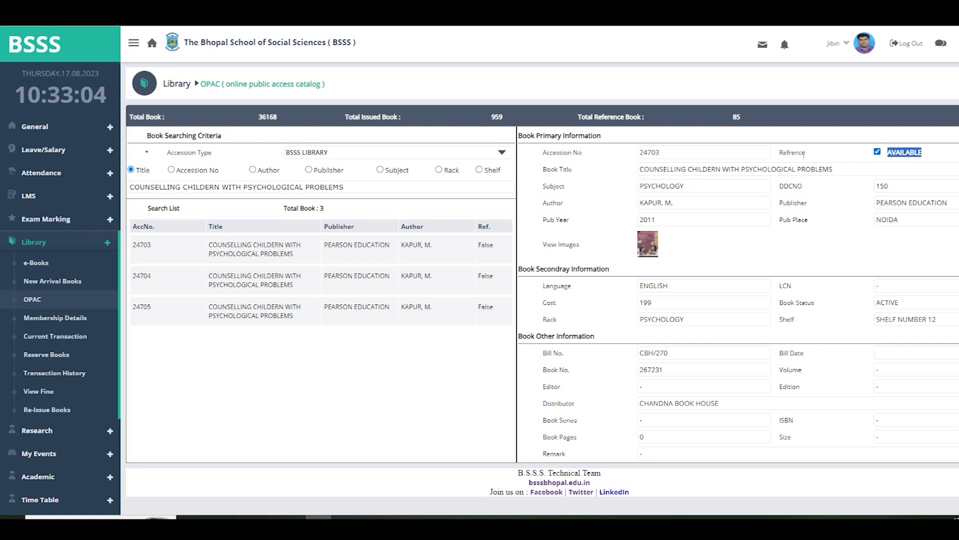
pyautogui.click(878, 151)
pyautogui.click(861, 156)
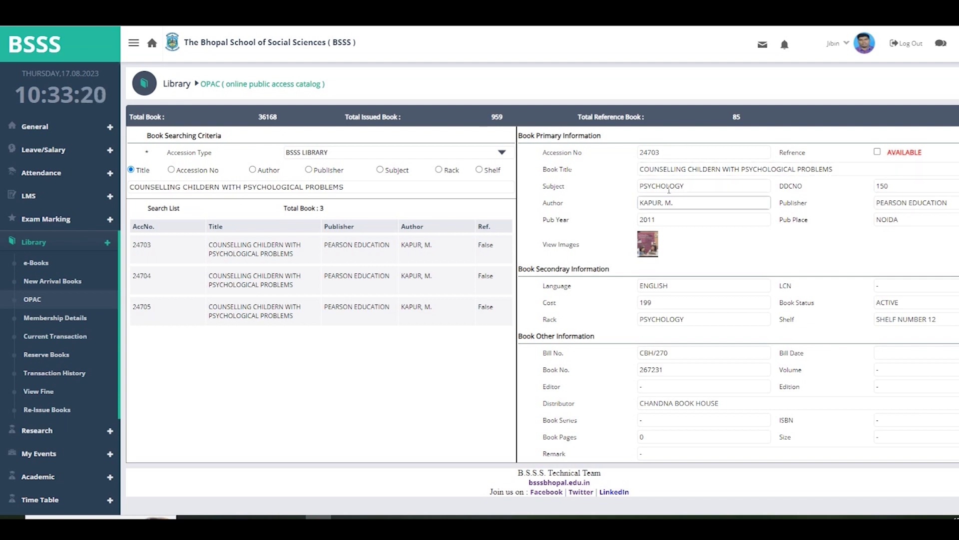
pyautogui.moveTo(925, 155); pyautogui.dragTo(891, 165)
pyautogui.scroll(-1, 814, 268)
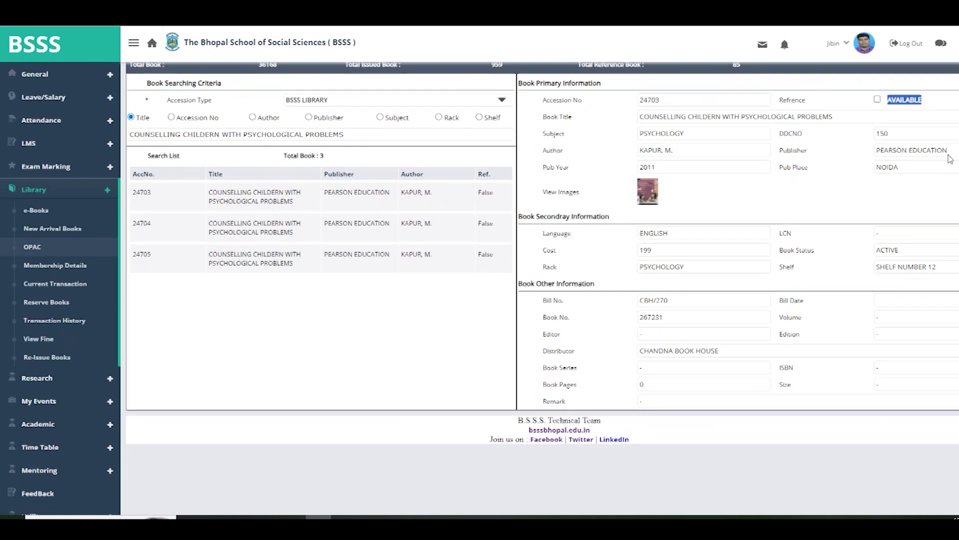
pyautogui.click(765, 278)
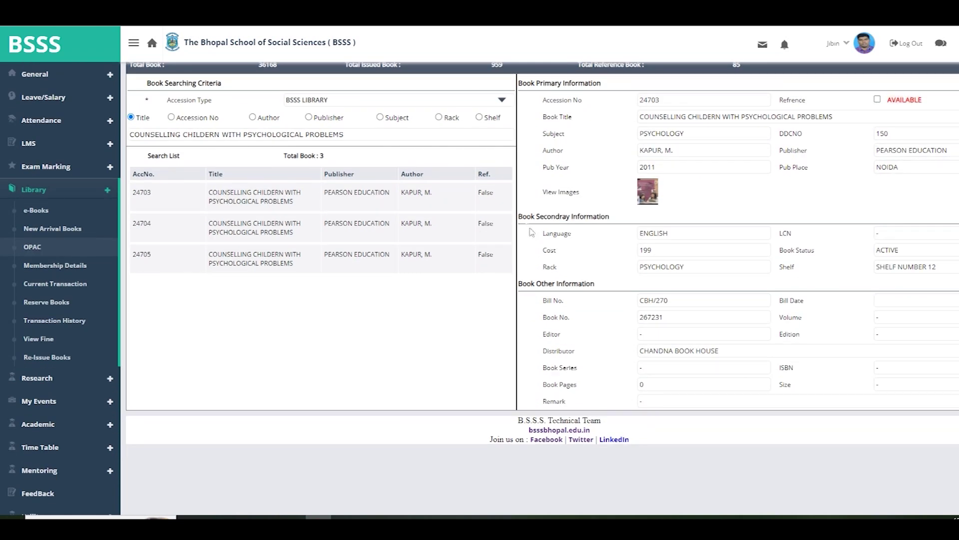
# Examine the rack and shelf on which the book is kept in its secondary information
pyautogui.moveTo(689, 266); pyautogui.dragTo(638, 274)
pyautogui.moveTo(943, 266); pyautogui.dragTo(872, 278)
pyautogui.click(702, 267)
pyautogui.scroll(2, 831, 270)
pyautogui.scroll(-2, 535, 200)
pyautogui.moveTo(696, 267); pyautogui.dragTo(633, 274)
pyautogui.click(836, 272)
pyautogui.scroll(1, 837, 272)
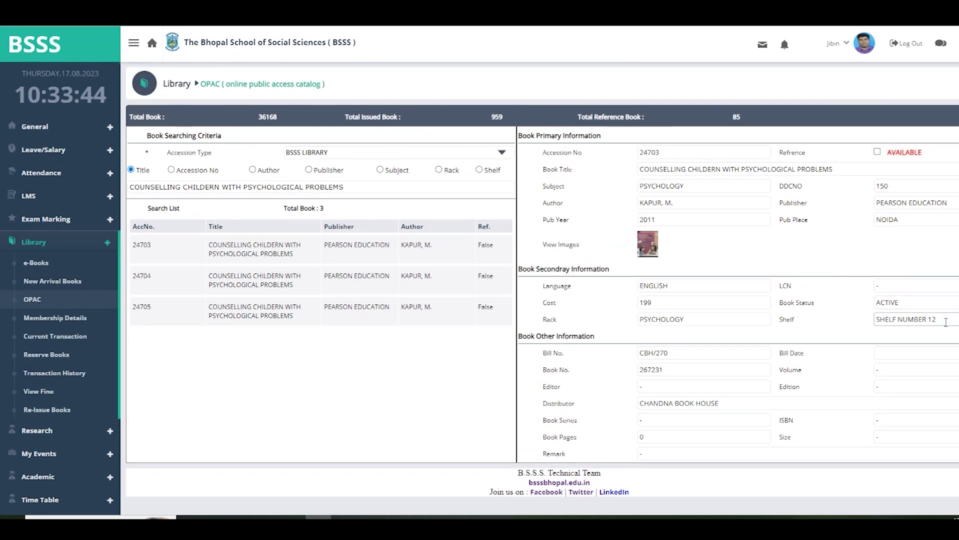
# Highlight the book's shelf number, followed by its accession number and that field's label
pyautogui.moveTo(946, 322); pyautogui.dragTo(892, 323)
pyautogui.click(834, 321)
pyautogui.moveTo(949, 320); pyautogui.dragTo(884, 329)
pyautogui.click(866, 333)
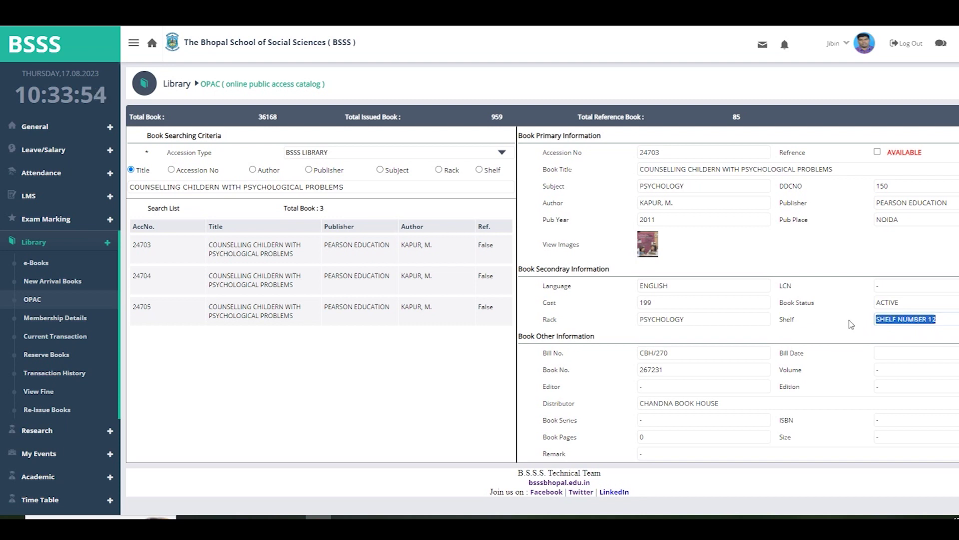
pyautogui.moveTo(945, 320); pyautogui.dragTo(852, 328)
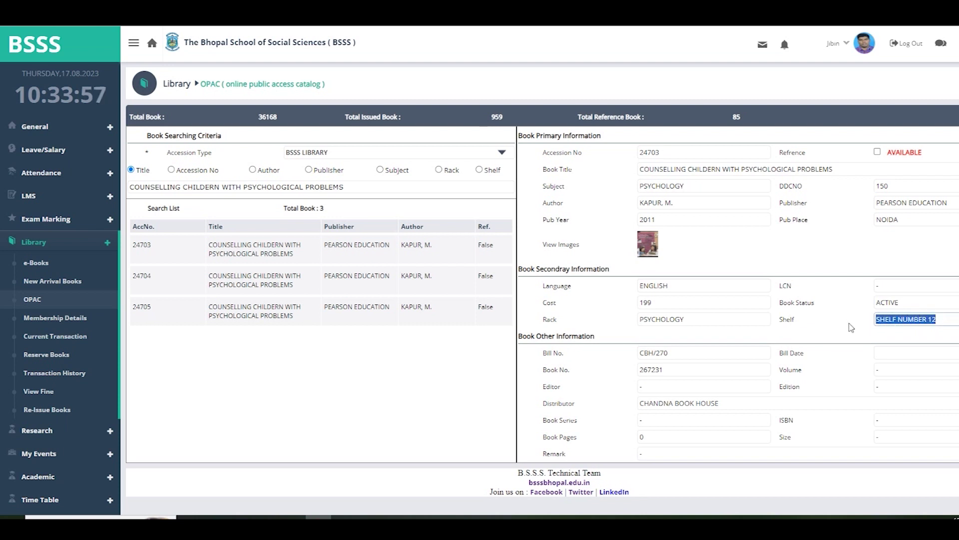
pyautogui.click(946, 320)
pyautogui.moveTo(946, 321); pyautogui.dragTo(860, 329)
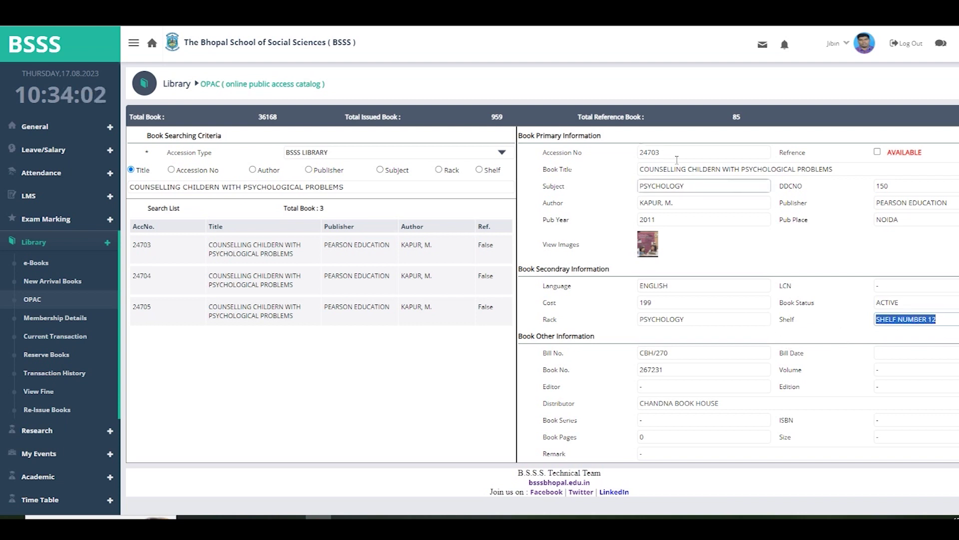
pyautogui.moveTo(672, 153); pyautogui.dragTo(623, 158)
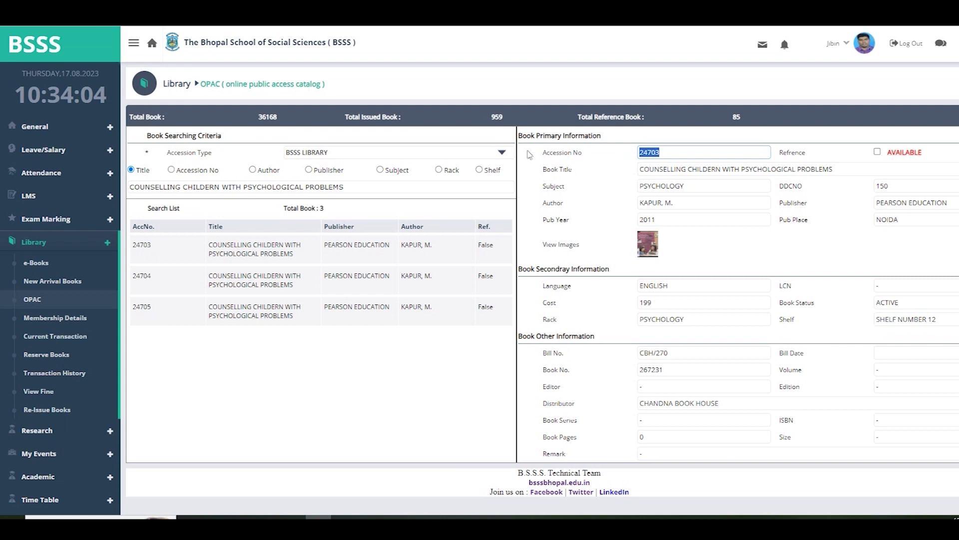
pyautogui.moveTo(542, 153); pyautogui.dragTo(607, 162)
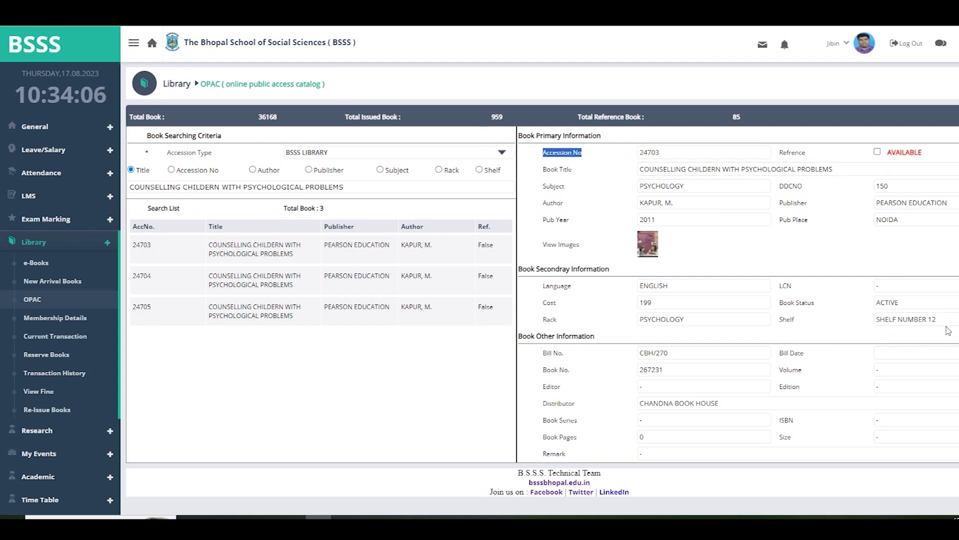
# Point out the book's rack and shelf fields and highlight its accession number
pyautogui.click(703, 319)
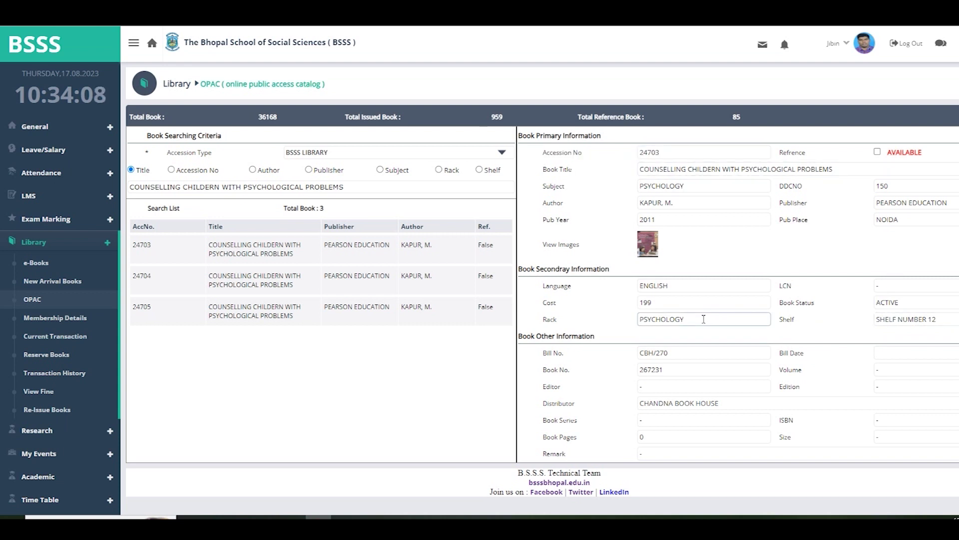
pyautogui.click(951, 321)
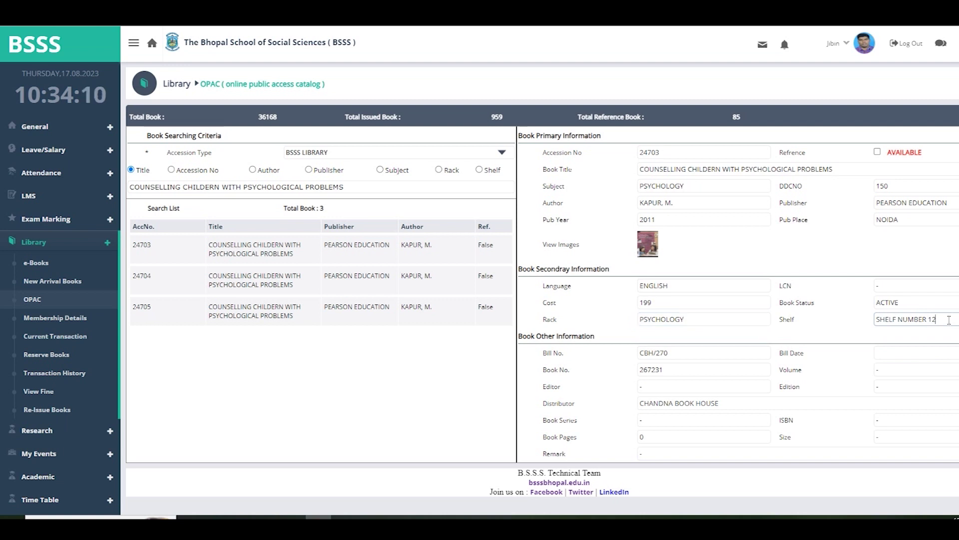
pyautogui.moveTo(668, 148); pyautogui.dragTo(632, 156)
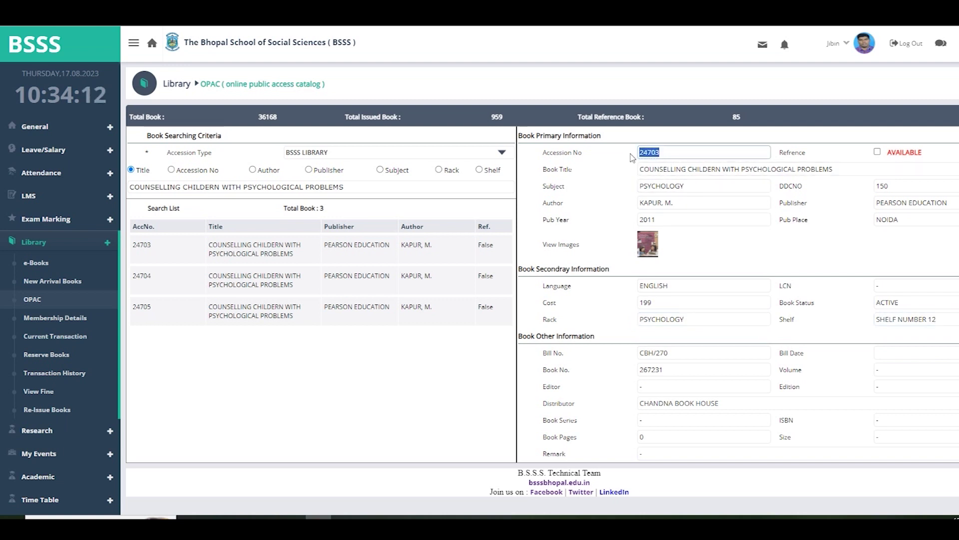
# Load the full record of the copy with accession number 24704
pyautogui.scroll(-1, 700, 275)
pyautogui.scroll(1, 439, 272)
pyautogui.click(289, 281)
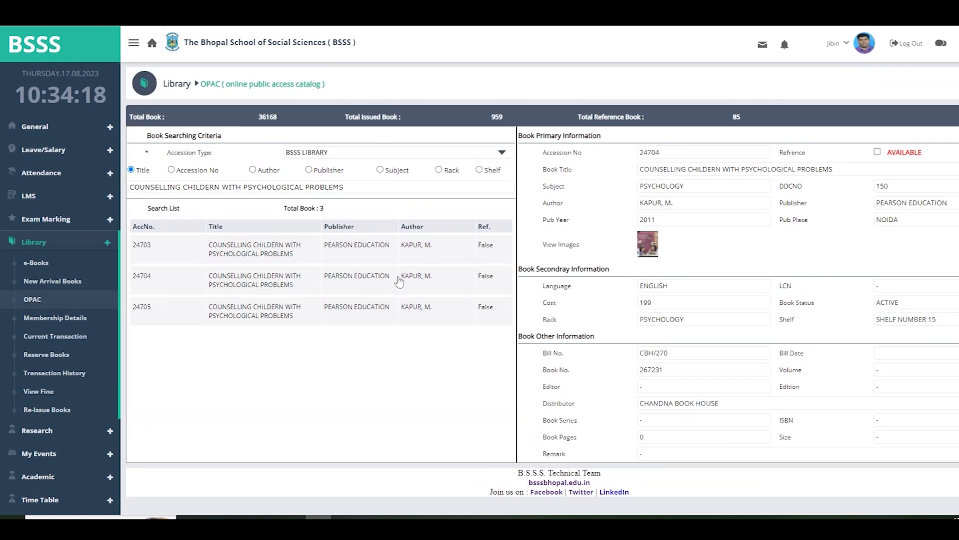
# Search the catalog by accession number for 24704, picking the matching suggestion
pyautogui.click(207, 188)
pyautogui.click(171, 170)
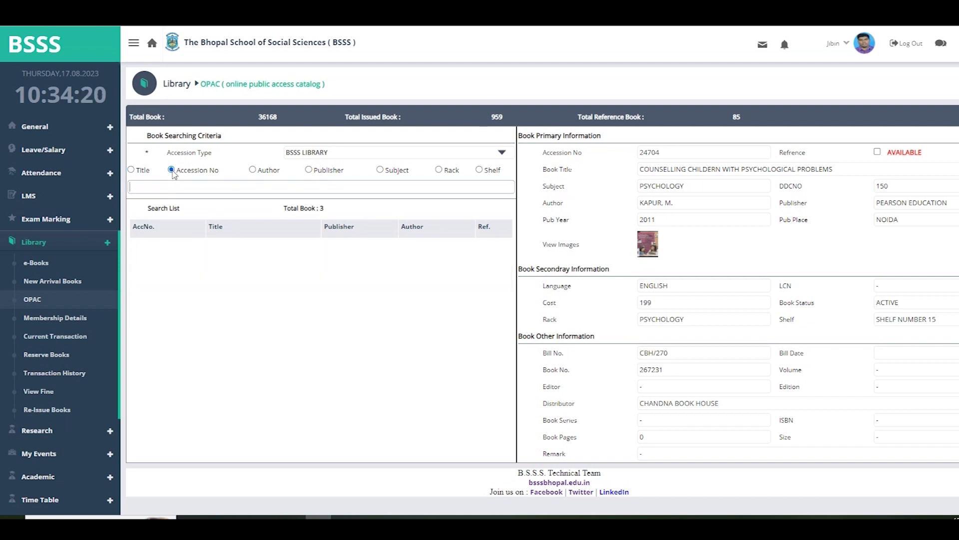
pyautogui.doubleClick(650, 152)
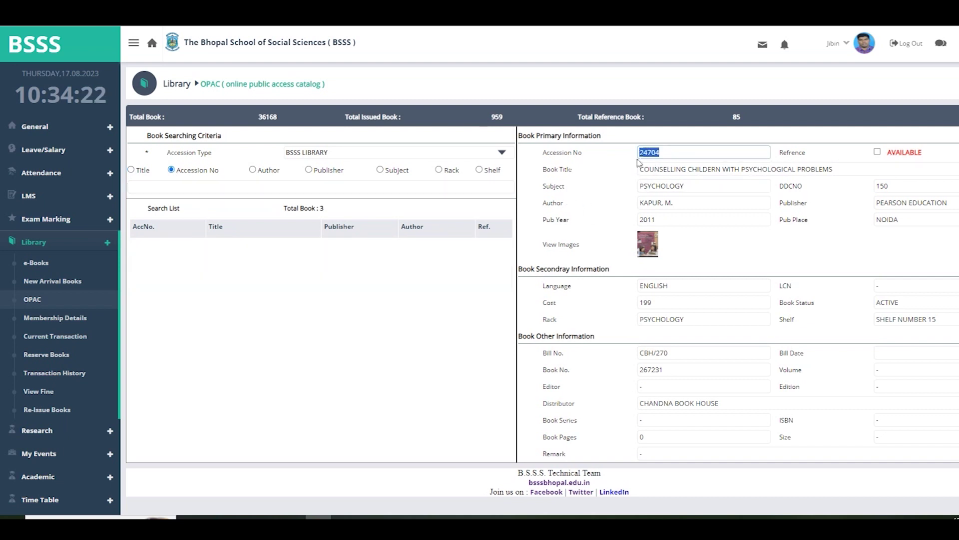
pyautogui.click(155, 188)
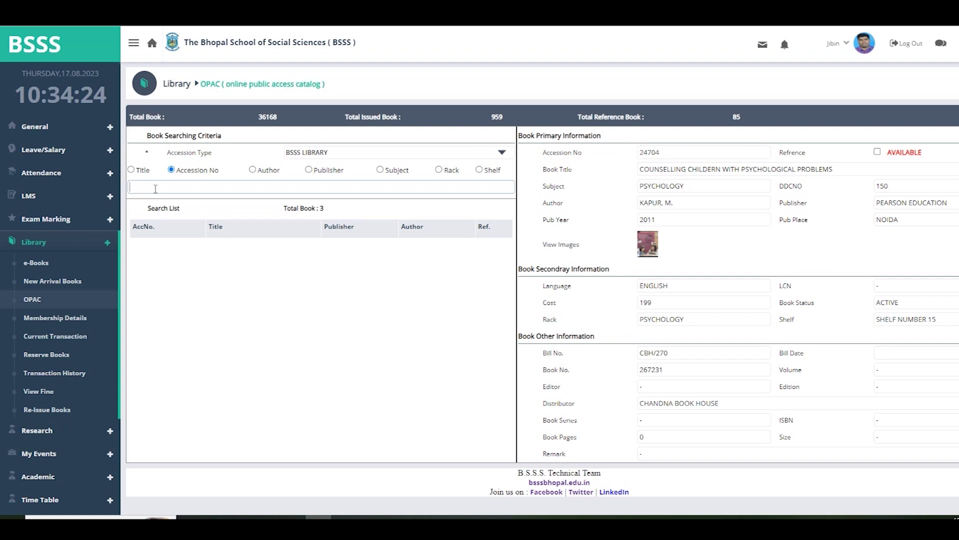
pyautogui.write('24704')
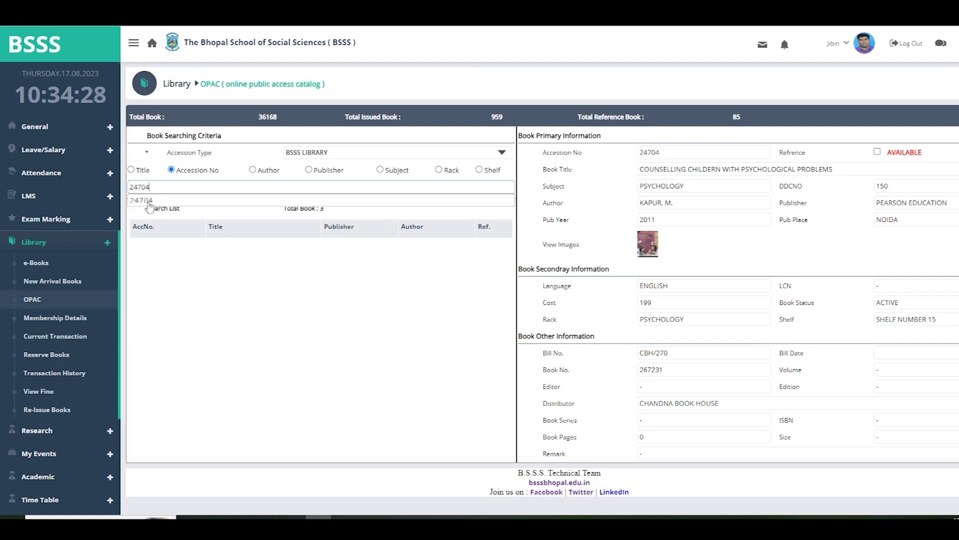
pyautogui.click(147, 202)
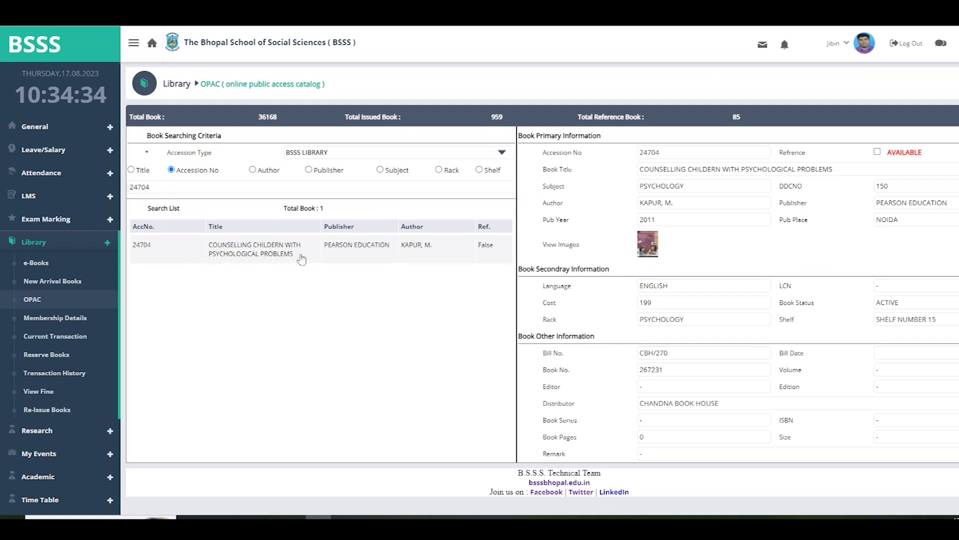
# Switch the search criterion to Author and highlight the author's name in the loaded book record
pyautogui.click(252, 170)
pyautogui.click(251, 188)
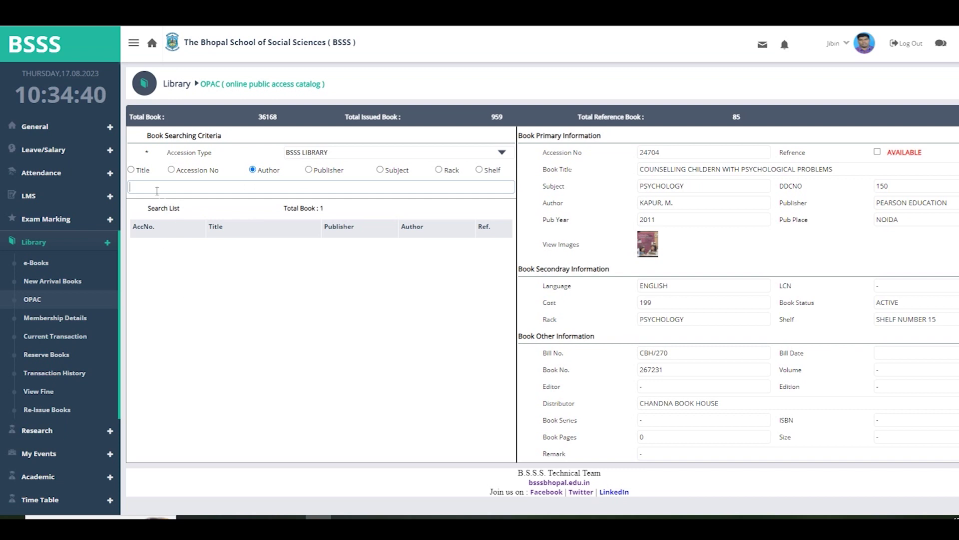
pyautogui.moveTo(685, 203); pyautogui.dragTo(634, 205)
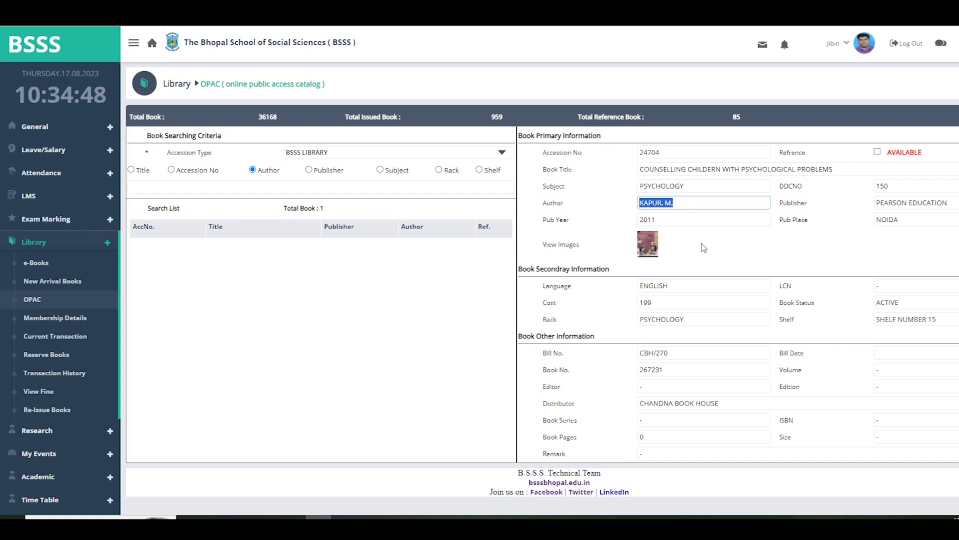
pyautogui.click(155, 188)
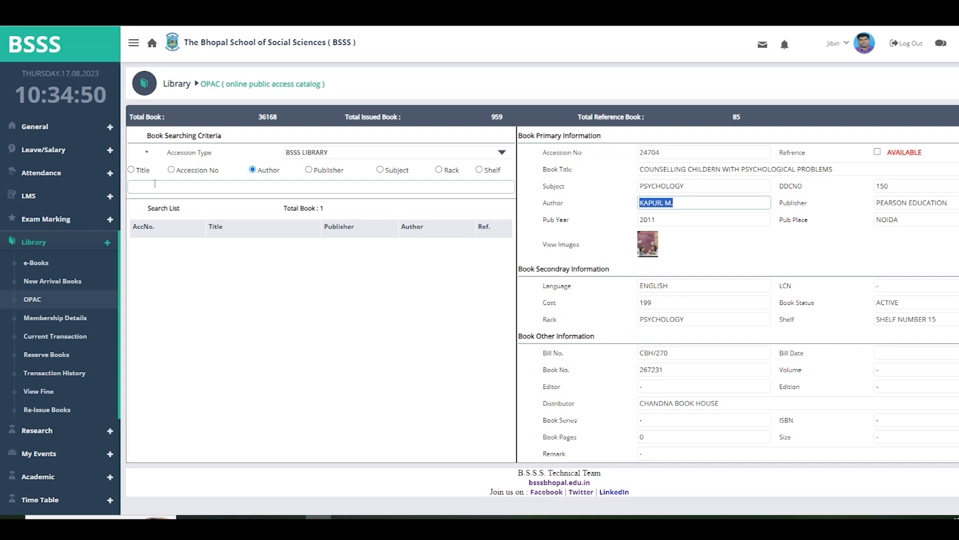
pyautogui.click(155, 187)
pyautogui.moveTo(661, 203); pyautogui.dragTo(632, 209)
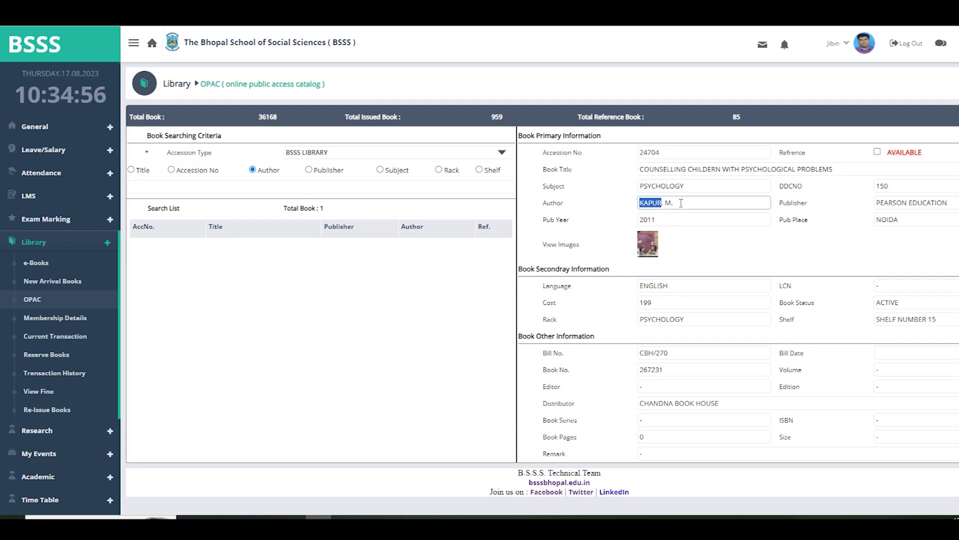
pyautogui.click(292, 276)
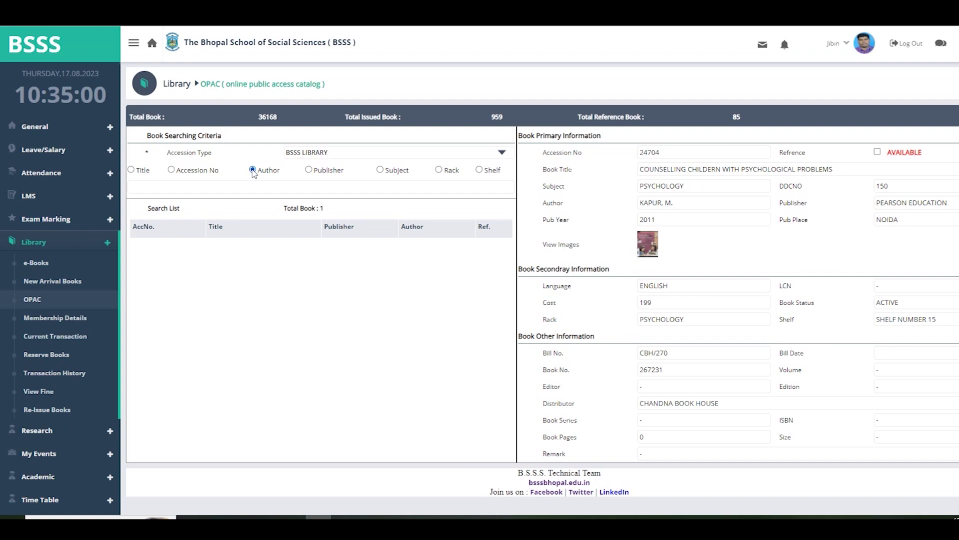
# Search the catalog for the loaded book's author by surname and initial, picking the matching suggestion
pyautogui.click(150, 188)
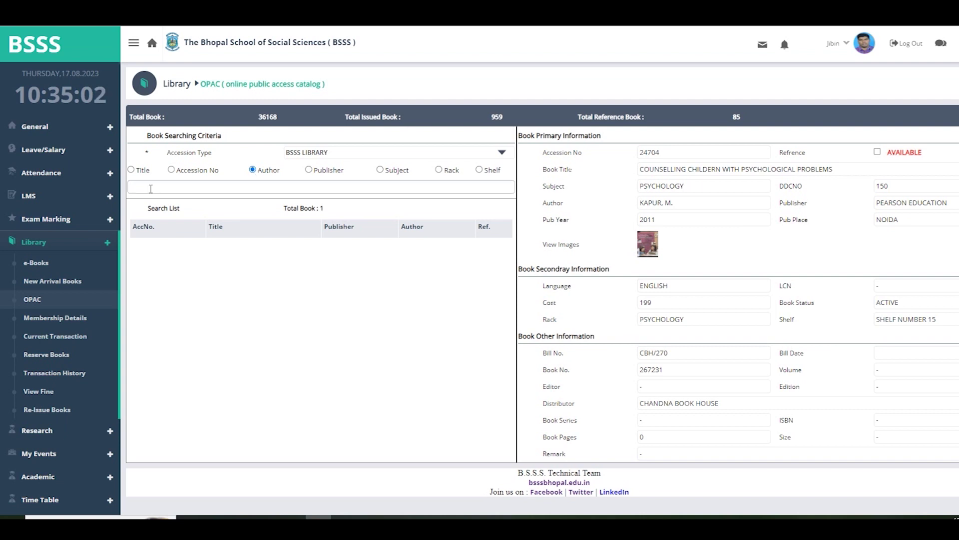
pyautogui.write('kapur, m')
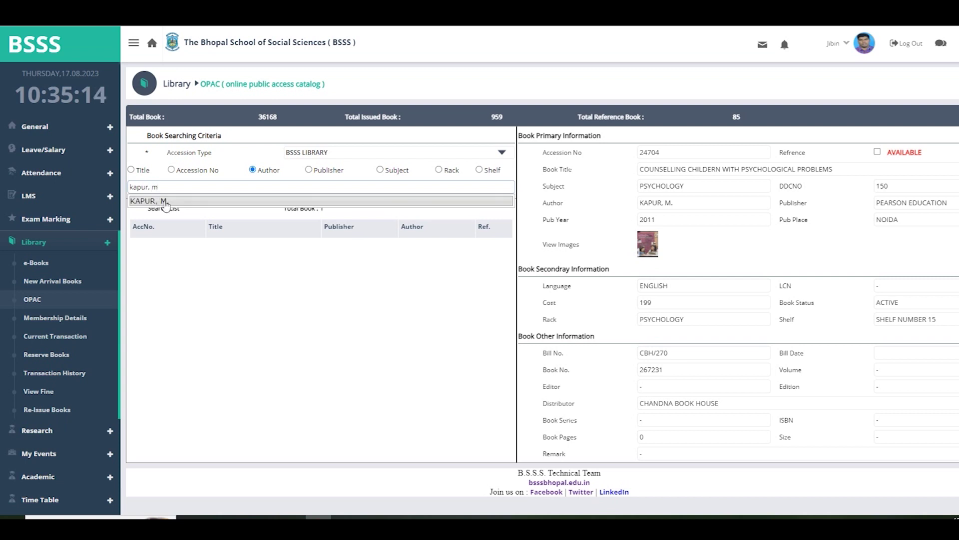
pyautogui.click(166, 202)
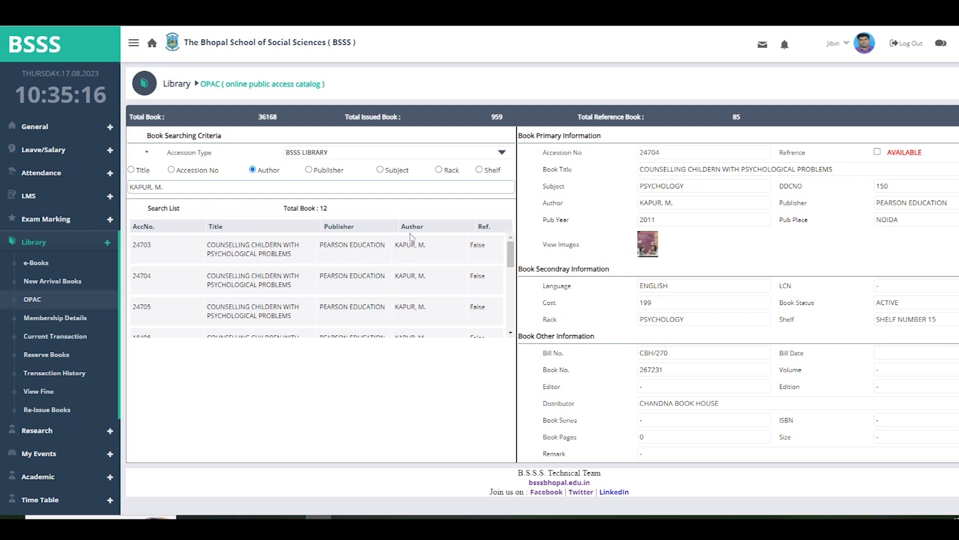
# Look through the author's books to the end of the list and check the total number found
pyautogui.scroll(-5, 432, 263)
pyautogui.scroll(-1, 431, 266)
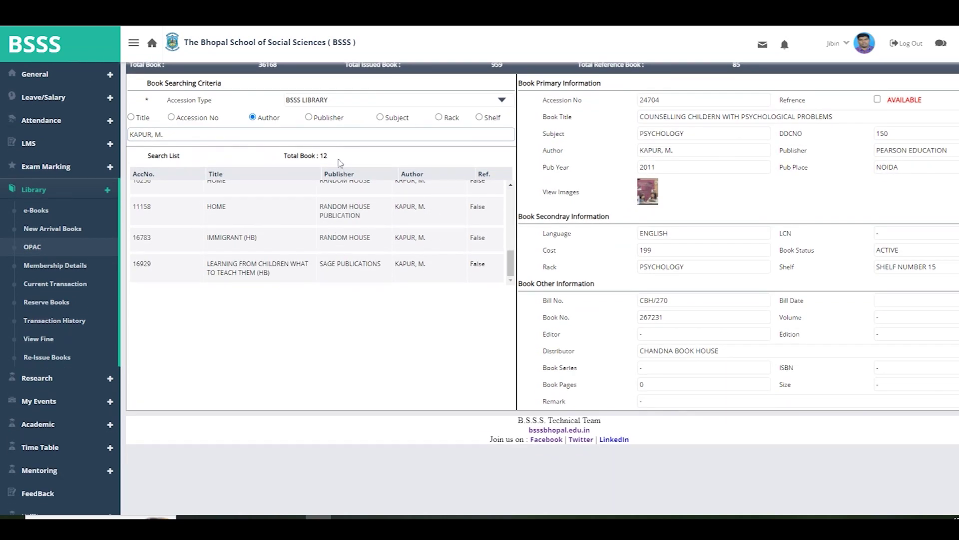
pyautogui.scroll(1, 370, 257)
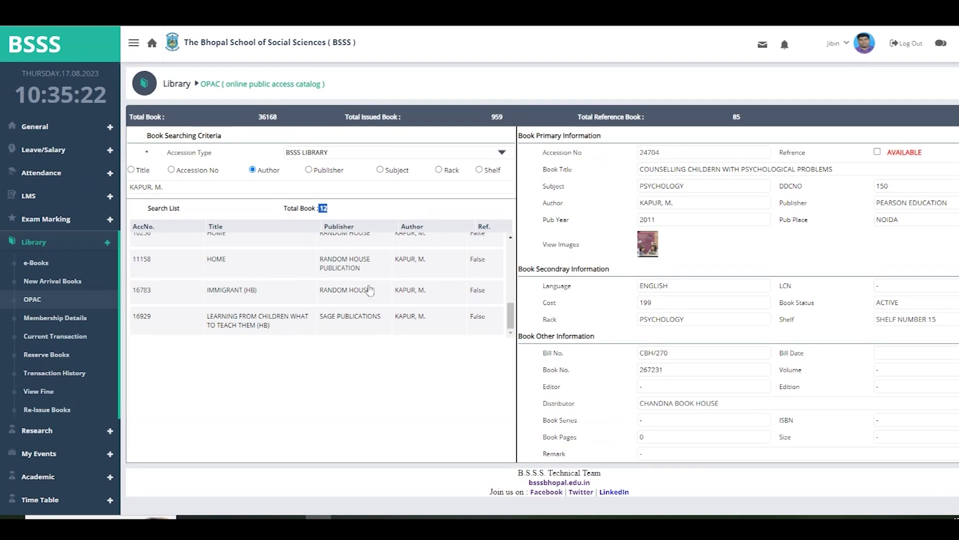
pyautogui.scroll(-1, 382, 268)
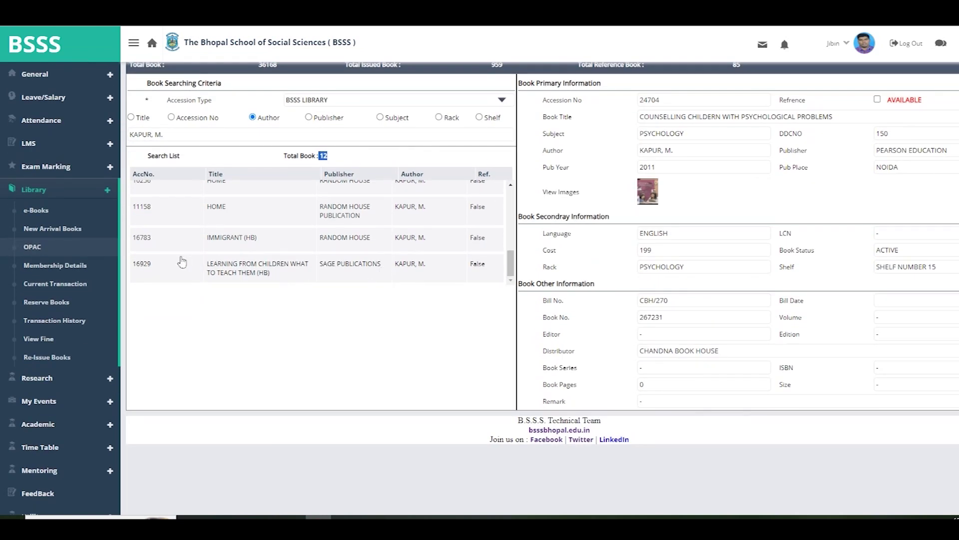
# Load the record of LEARNING FROM CHILDREN WHAT TO TEACH THEM (HB), view its enlarged images and close the image viewer
pyautogui.click(307, 271)
pyautogui.scroll(2, 345, 280)
pyautogui.scroll(1, 926, 198)
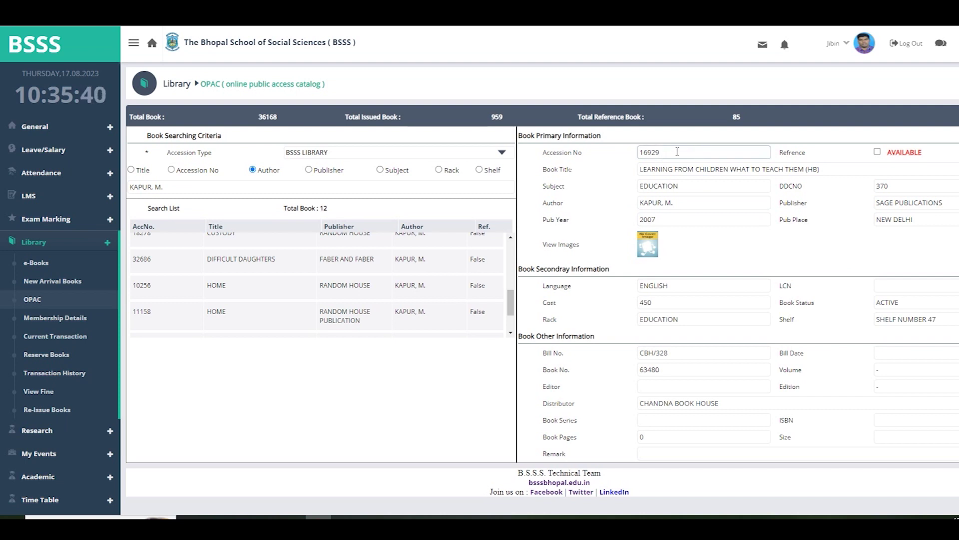
pyautogui.click(648, 246)
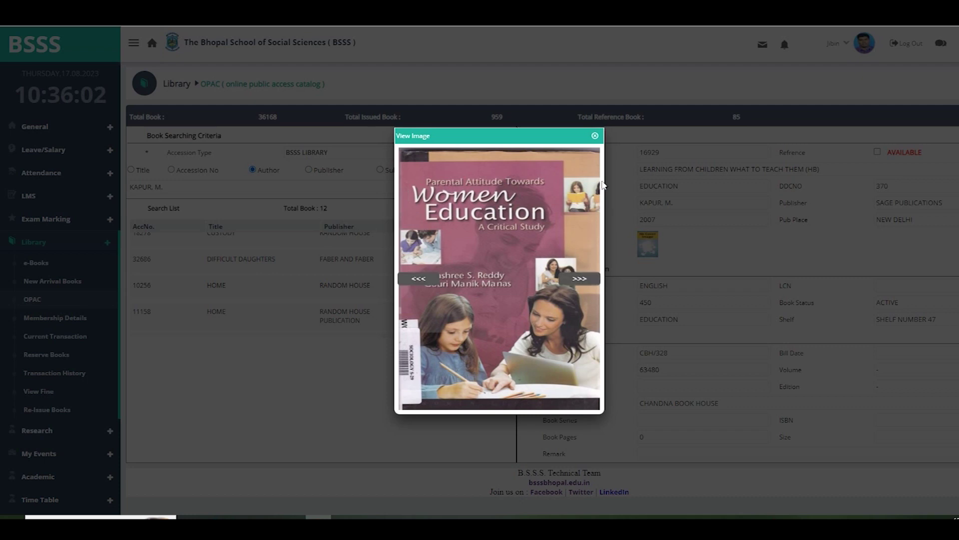
pyautogui.click(595, 137)
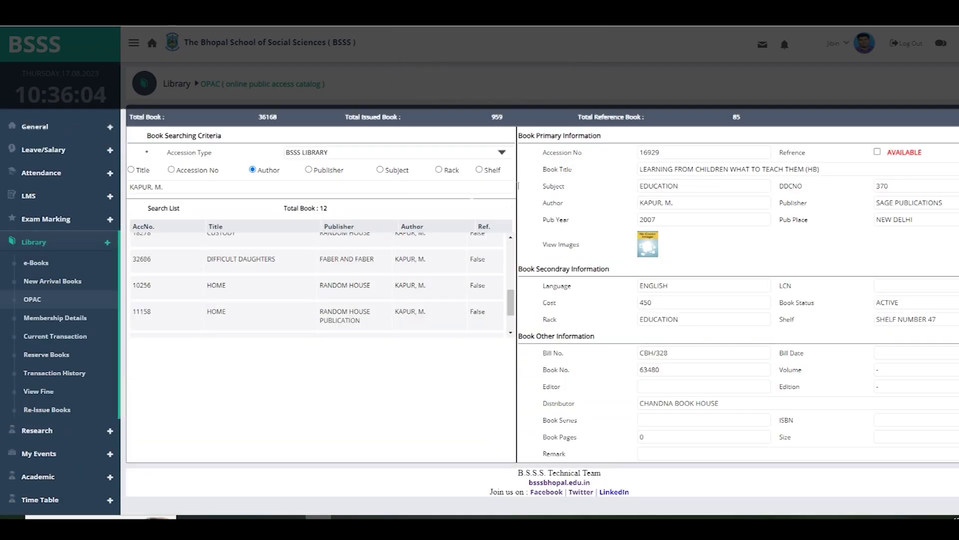
# Search the catalog by publisher for SAGE PUBLICATIONS, the publisher highlighted in the loaded record
pyautogui.click(309, 170)
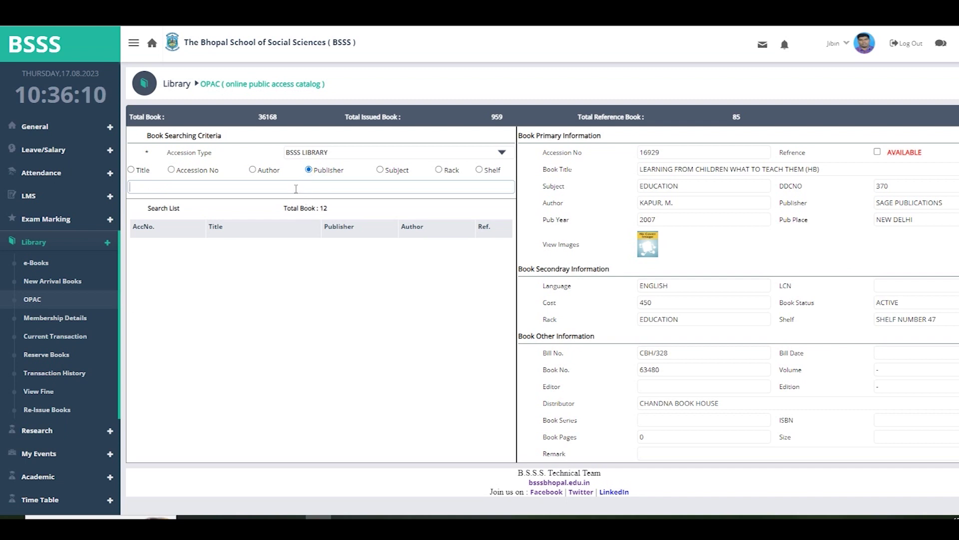
pyautogui.moveTo(948, 206); pyautogui.dragTo(873, 205)
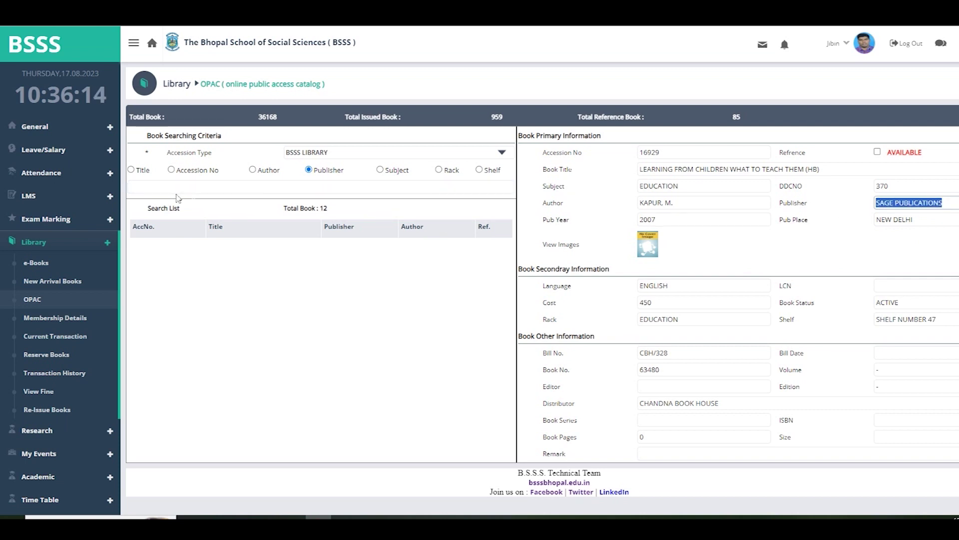
pyautogui.click(155, 187)
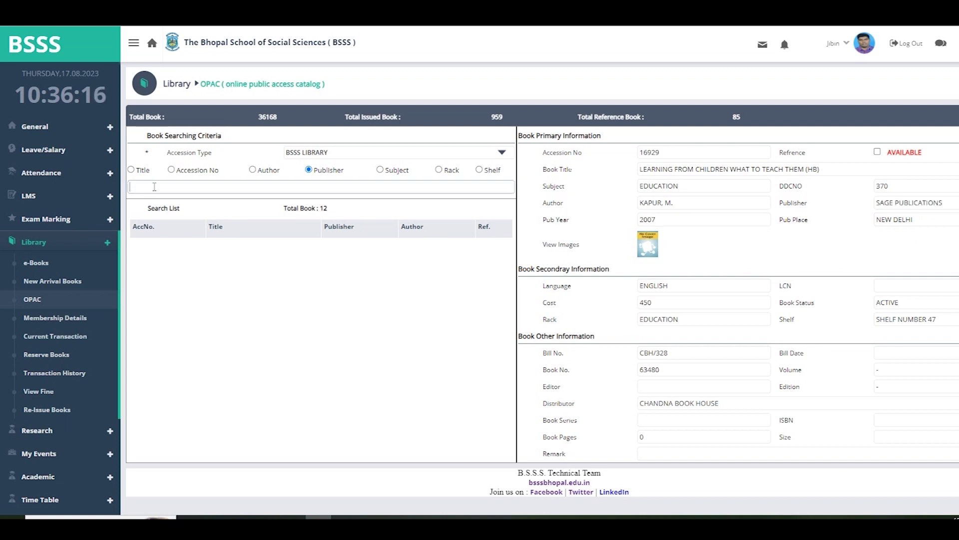
pyautogui.write('sage p')
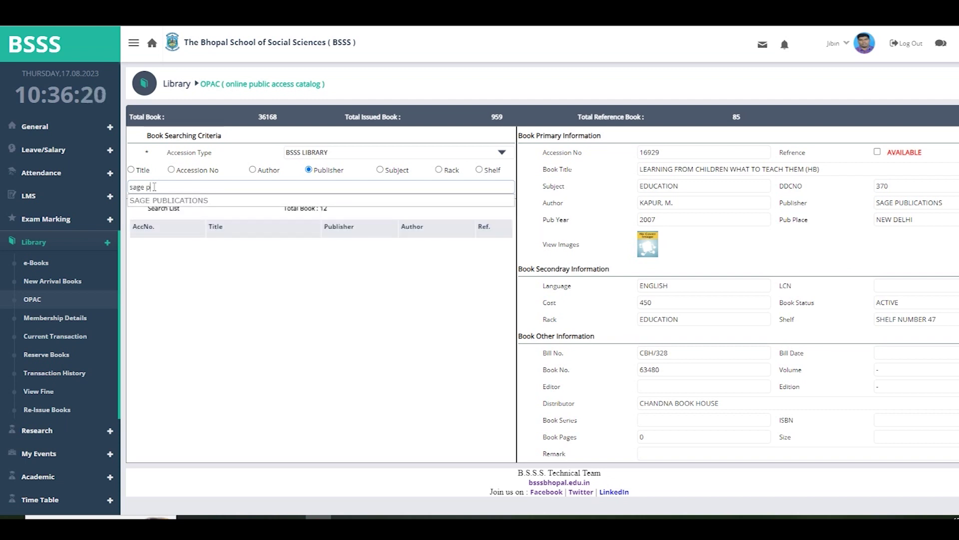
pyautogui.click(173, 202)
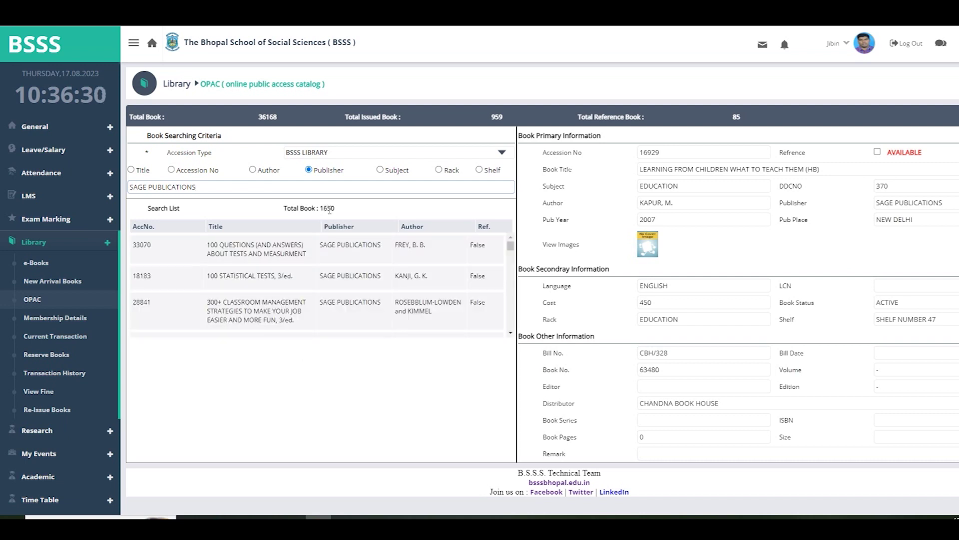
# Highlight the total number of the publisher's books and browse the results through to the end of the list
pyautogui.moveTo(335, 209); pyautogui.dragTo(322, 214)
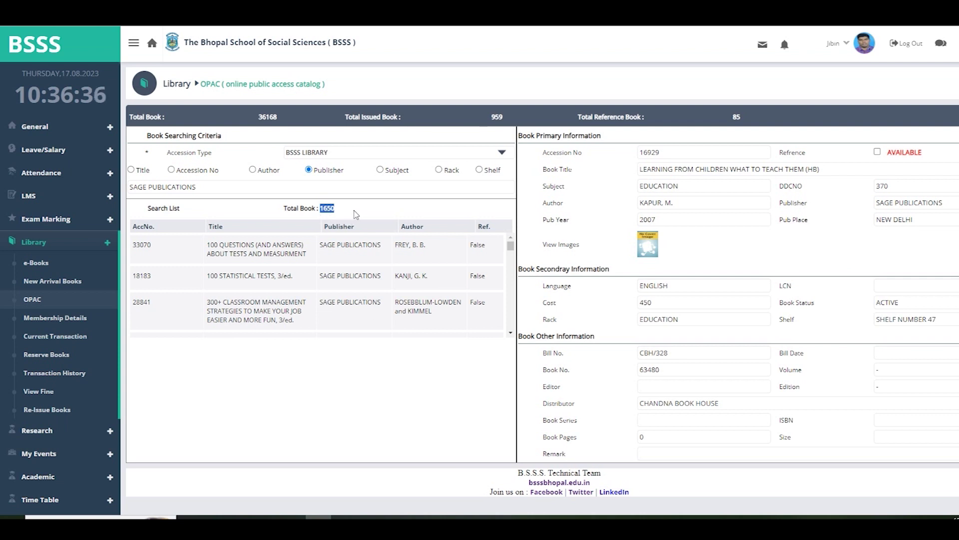
pyautogui.scroll(-5, 424, 278)
pyautogui.scroll(-5, 423, 278)
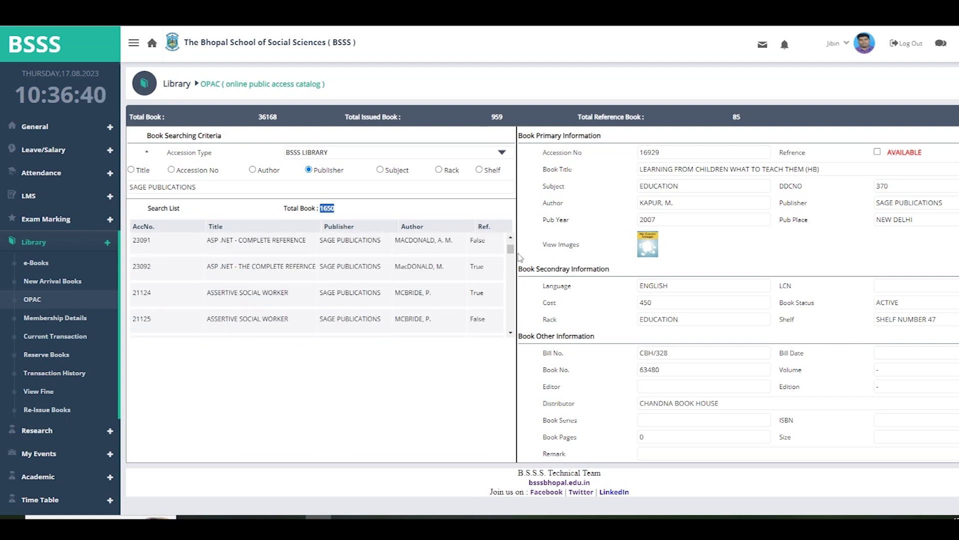
pyautogui.moveTo(510, 249); pyautogui.dragTo(512, 336)
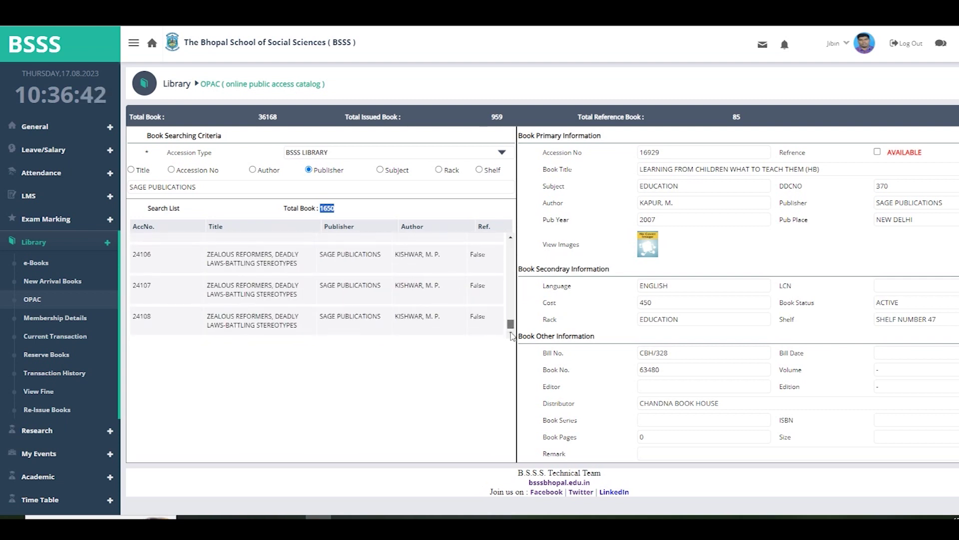
pyautogui.scroll(2, 268, 300)
pyautogui.scroll(3, 268, 303)
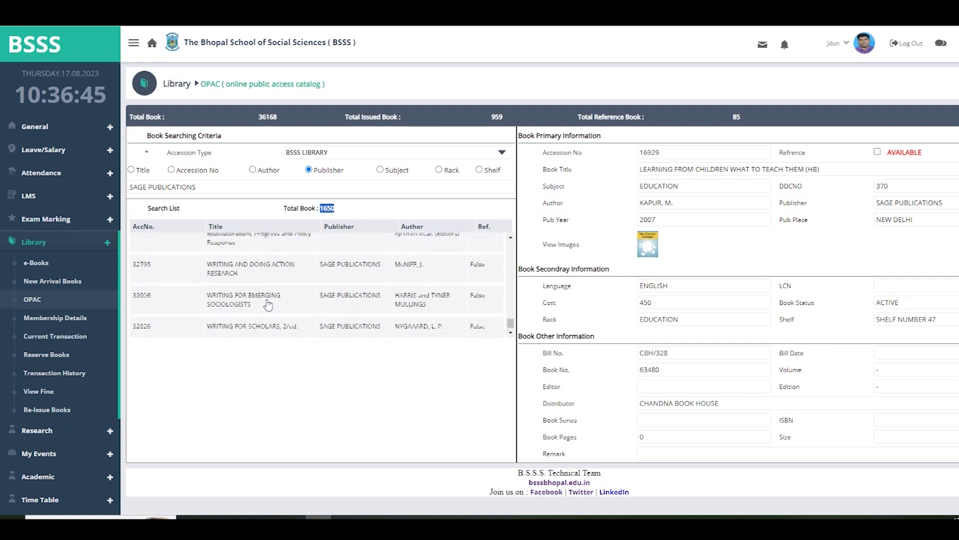
pyautogui.click(370, 209)
# Search the catalog by subject for "manage" and pick MANAGEMENT from the suggestions
pyautogui.click(380, 169)
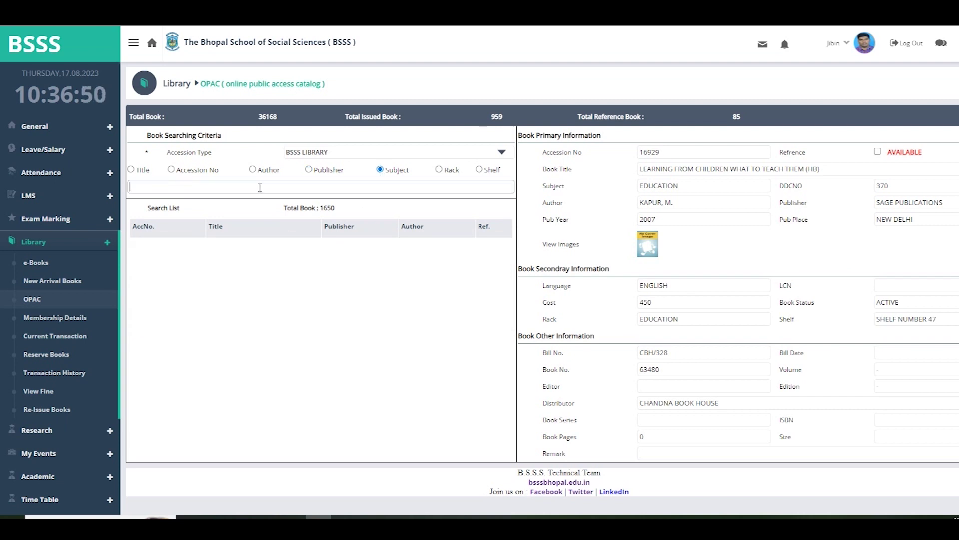
pyautogui.write('manage')
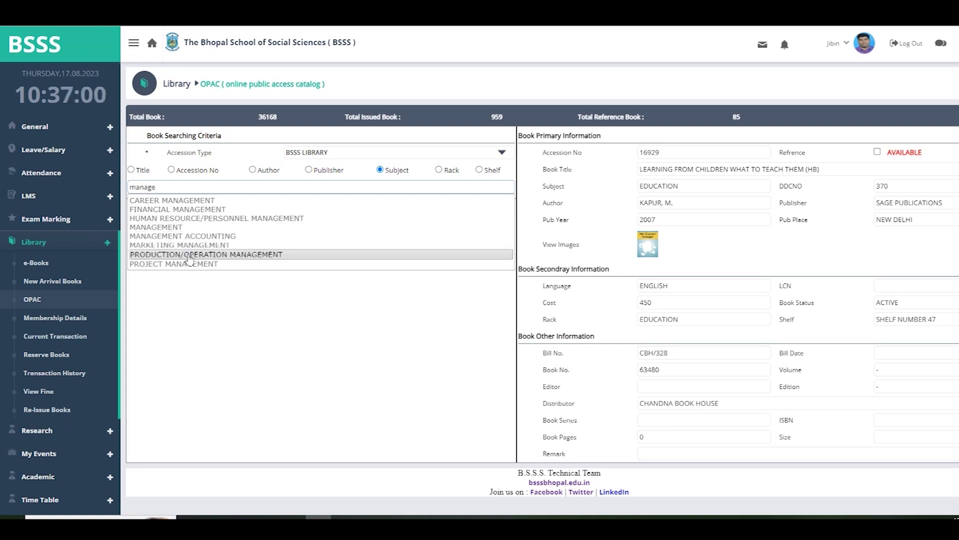
pyautogui.click(156, 228)
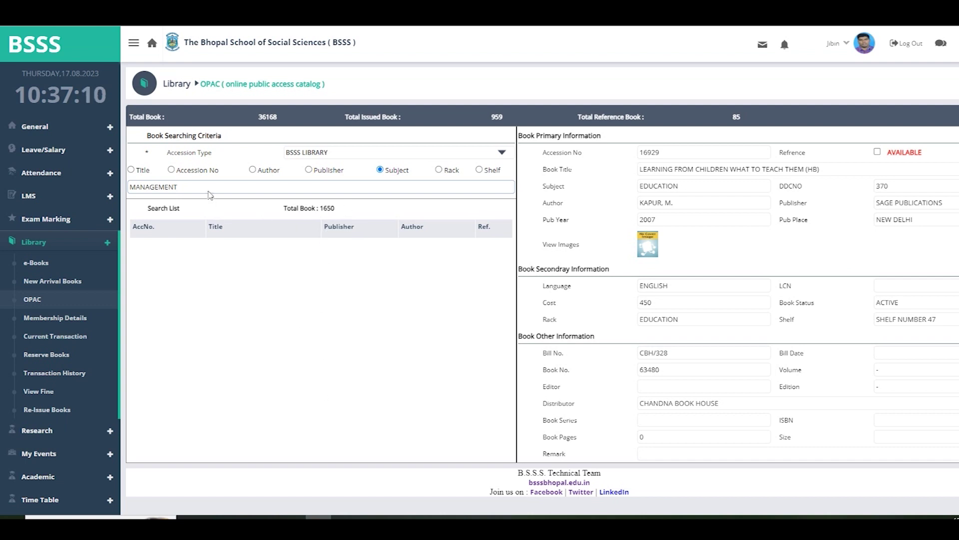
# Highlight the total of MANAGEMENT books, load the record of AMA MANAGEMENT BOOK from the results and highlight its availability status
pyautogui.moveTo(344, 212); pyautogui.dragTo(319, 213)
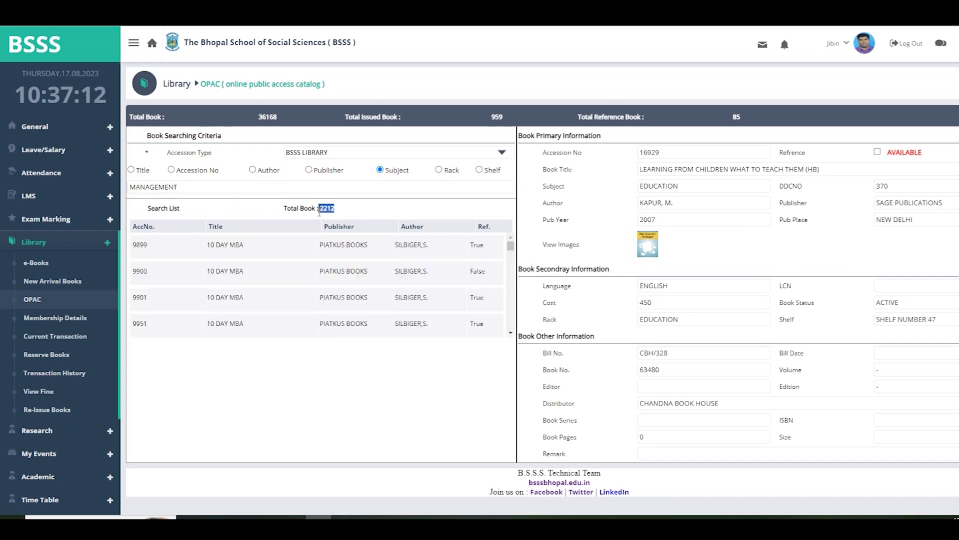
pyautogui.click(345, 214)
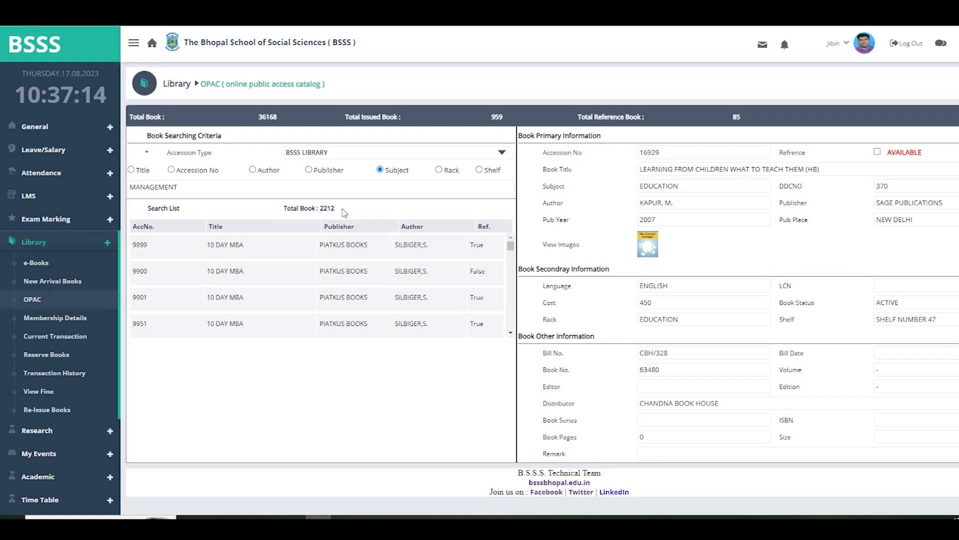
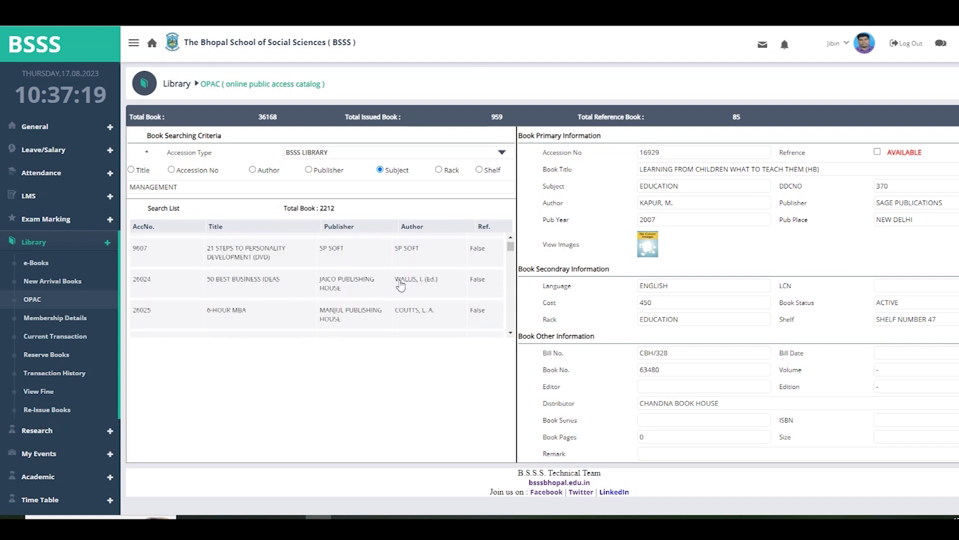
pyautogui.scroll(3, 474, 288)
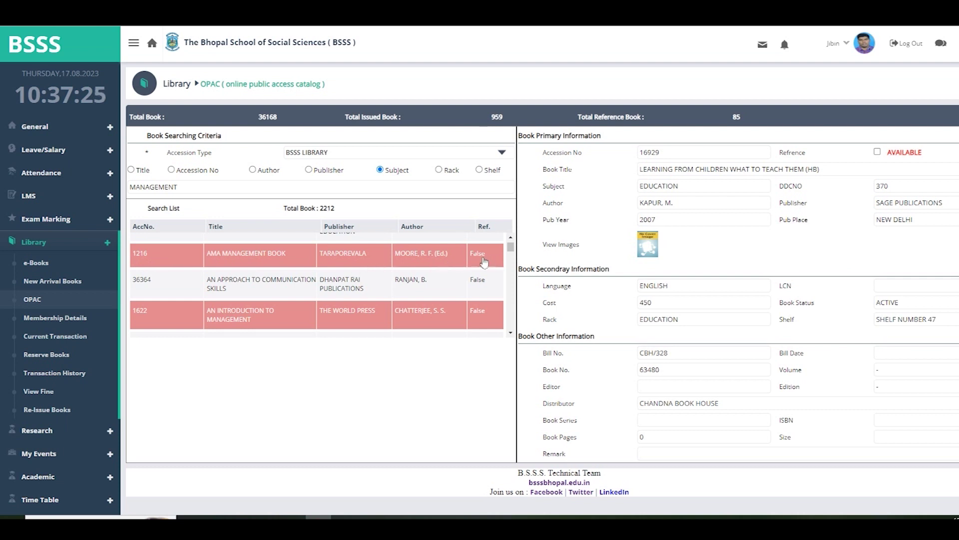
pyautogui.click(295, 260)
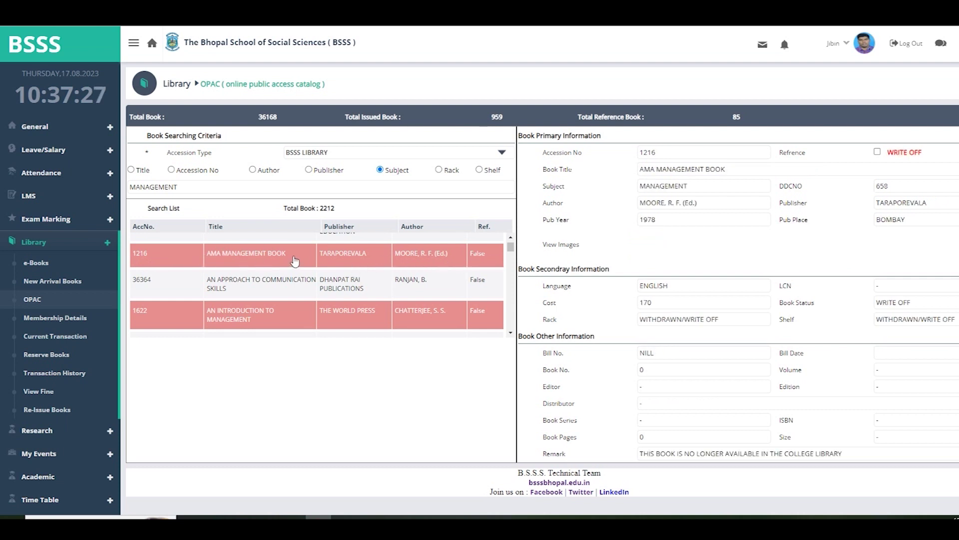
pyautogui.moveTo(926, 156); pyautogui.dragTo(897, 162)
pyautogui.click(925, 159)
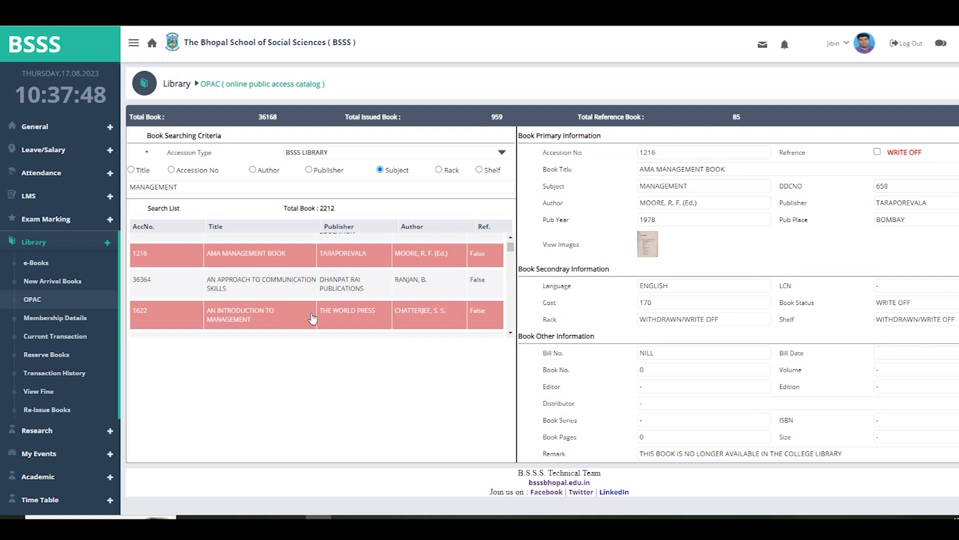
# Load the record of ALL ABOUT CAT VERBAL PERP (CD-ROM) from the MANAGEMENT results
pyautogui.scroll(1, 311, 316)
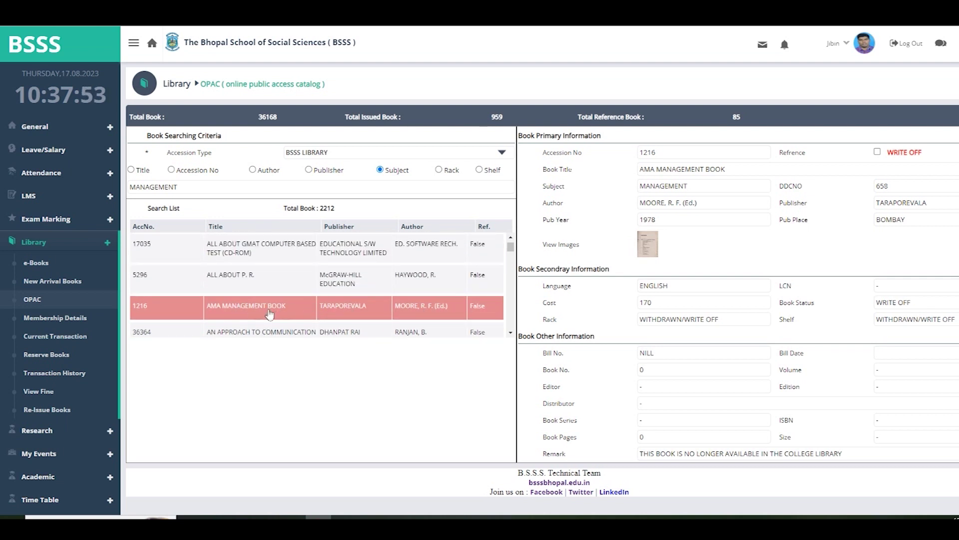
pyautogui.scroll(1, 270, 313)
pyautogui.scroll(1, 304, 300)
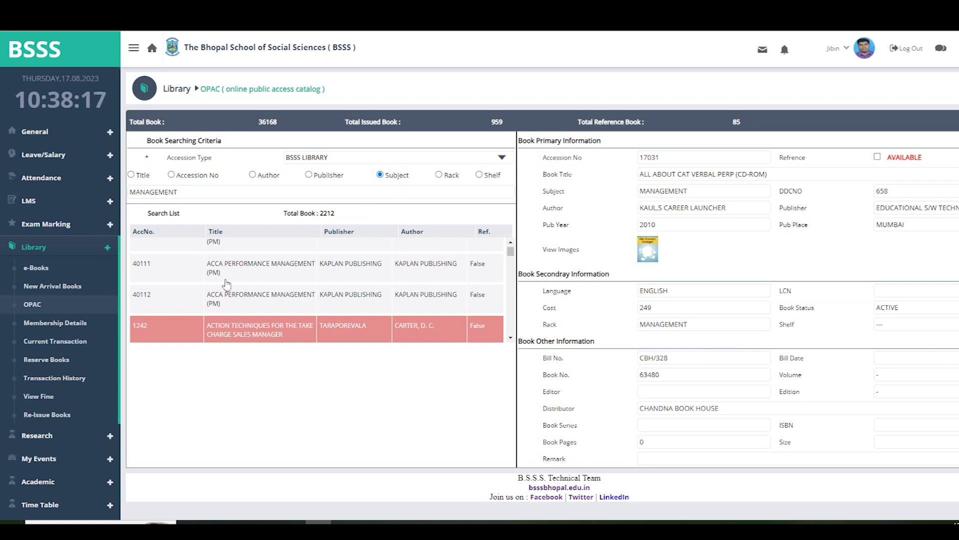
# Load the red-marked records ACTION TECHNIQUES FOR THE TAKE CHARGE SALES MANAGER and ADMINISTRATION, and highlight the status of ADMINISTRATION
pyautogui.scroll(-1, 271, 316)
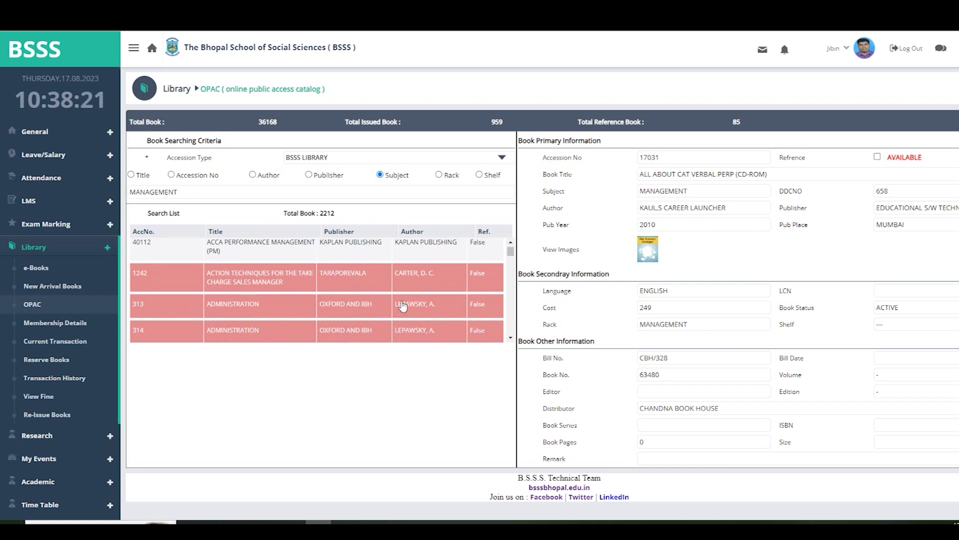
pyautogui.scroll(-1, 310, 310)
pyautogui.scroll(2, 309, 311)
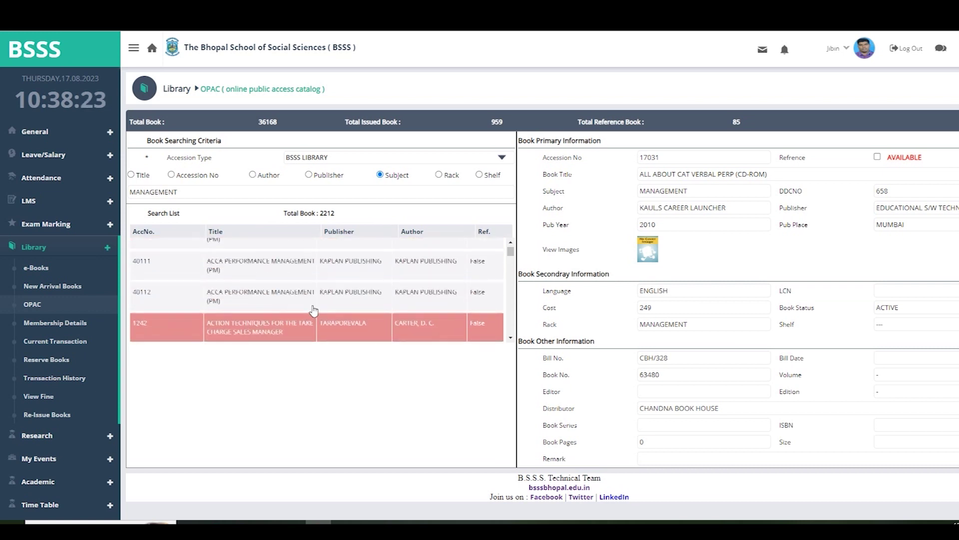
pyautogui.click(291, 281)
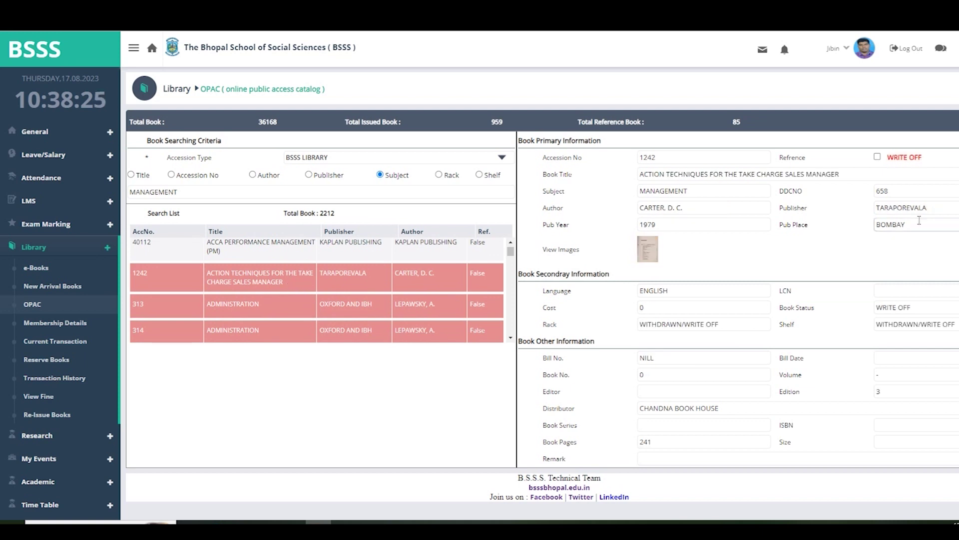
pyautogui.click(359, 311)
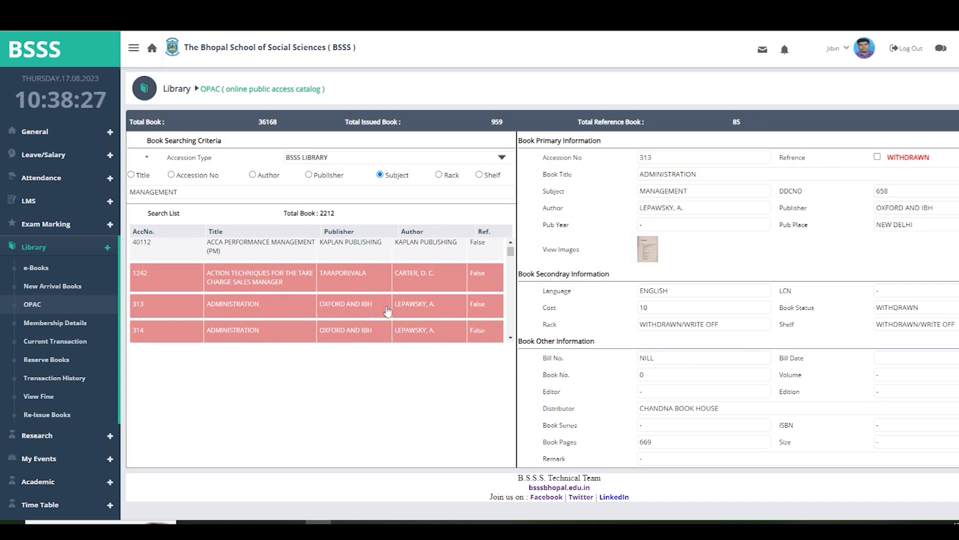
pyautogui.moveTo(935, 159); pyautogui.dragTo(893, 169)
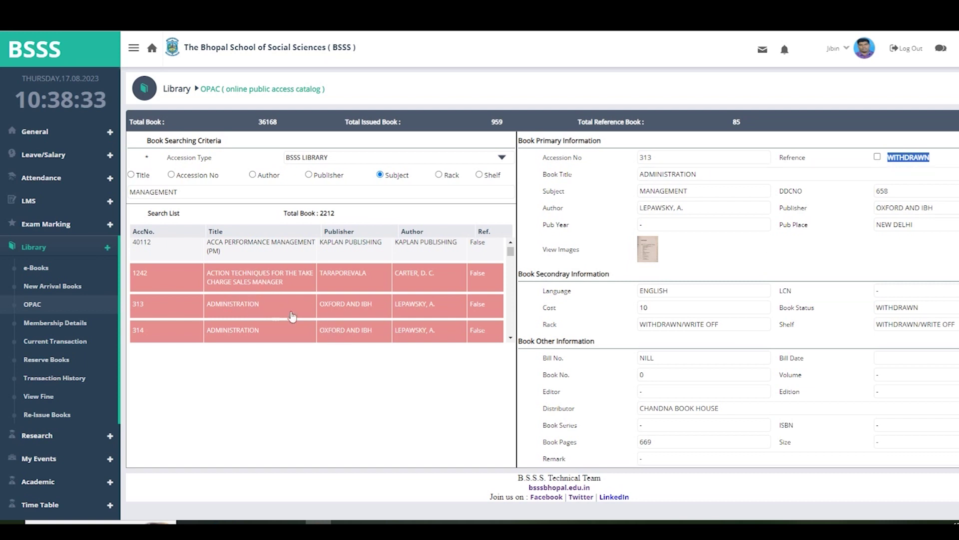
# Load the record of A SURVEY OF RESEARCH IN MANAGEMENT VOL02 and highlight its availability status
pyautogui.scroll(1, 292, 310)
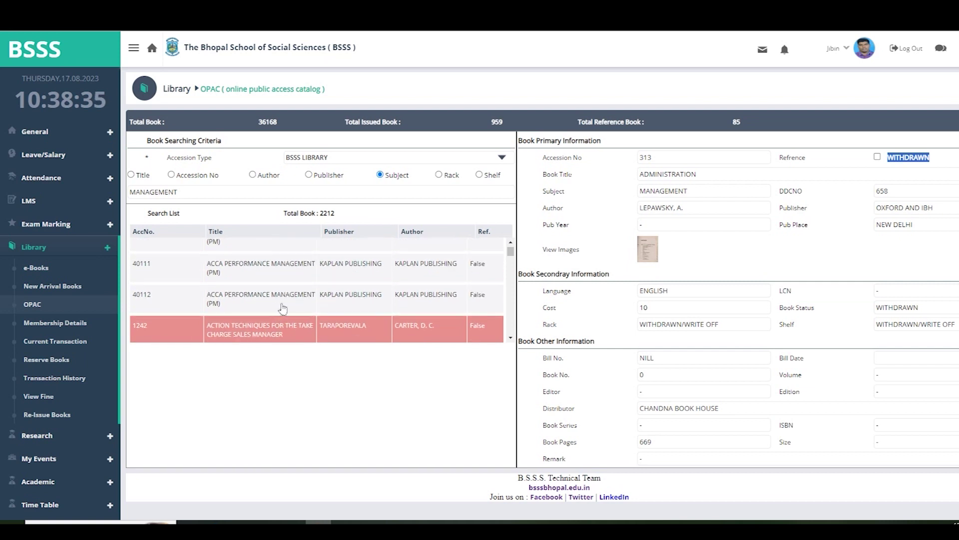
pyautogui.scroll(3, 290, 320)
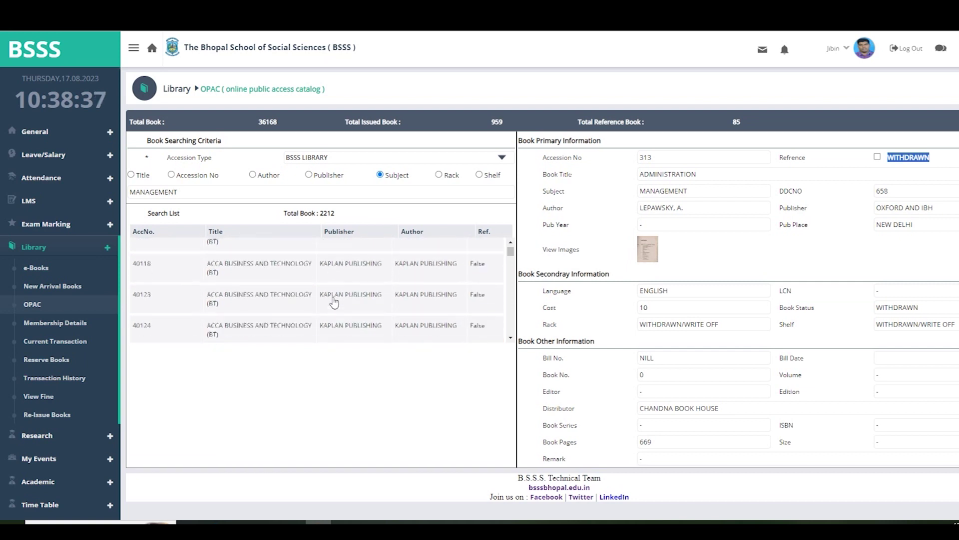
pyautogui.click(288, 290)
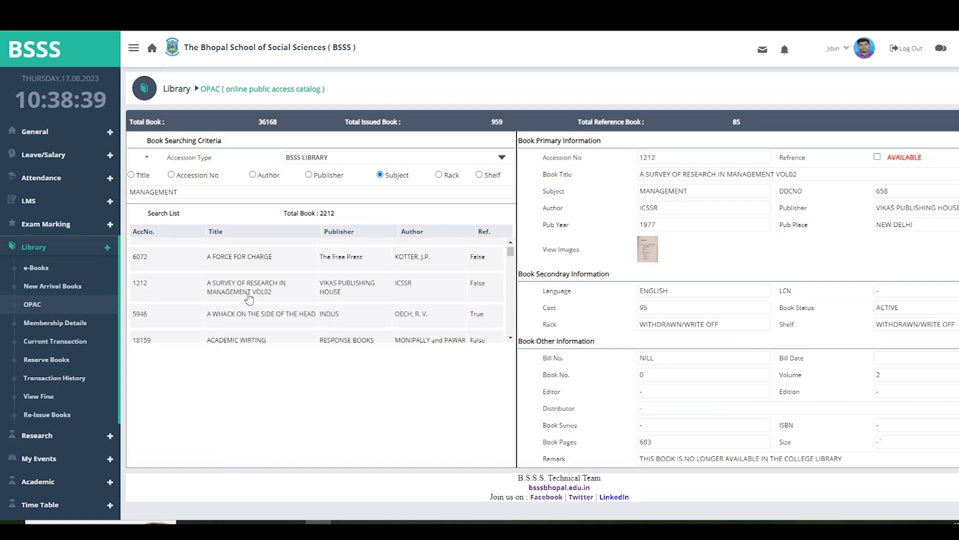
pyautogui.scroll(3, 350, 297)
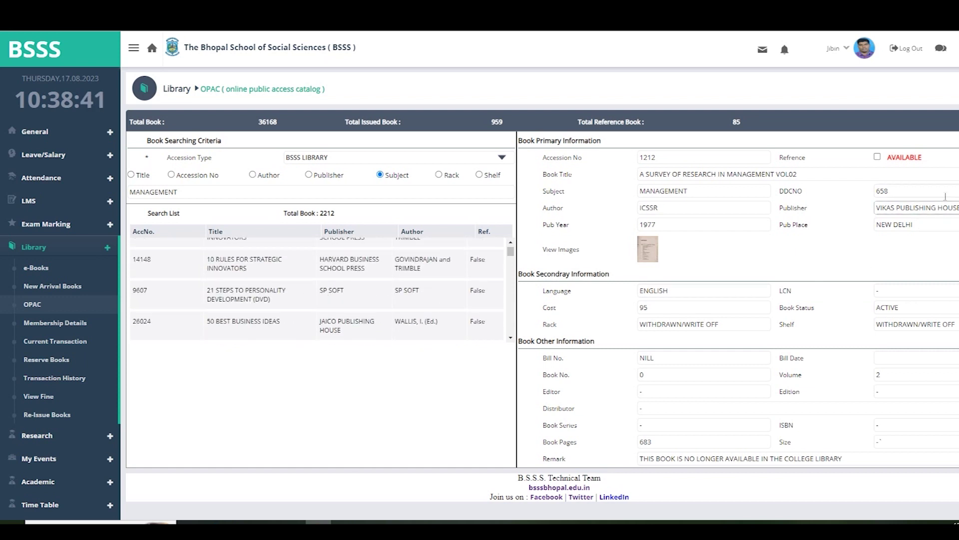
pyautogui.moveTo(931, 149); pyautogui.dragTo(908, 163)
# Load the 10 RULES FOR STRATEGIC INNOVATORS record with accession number 14147 and return to the start of the results list
pyautogui.scroll(2, 330, 290)
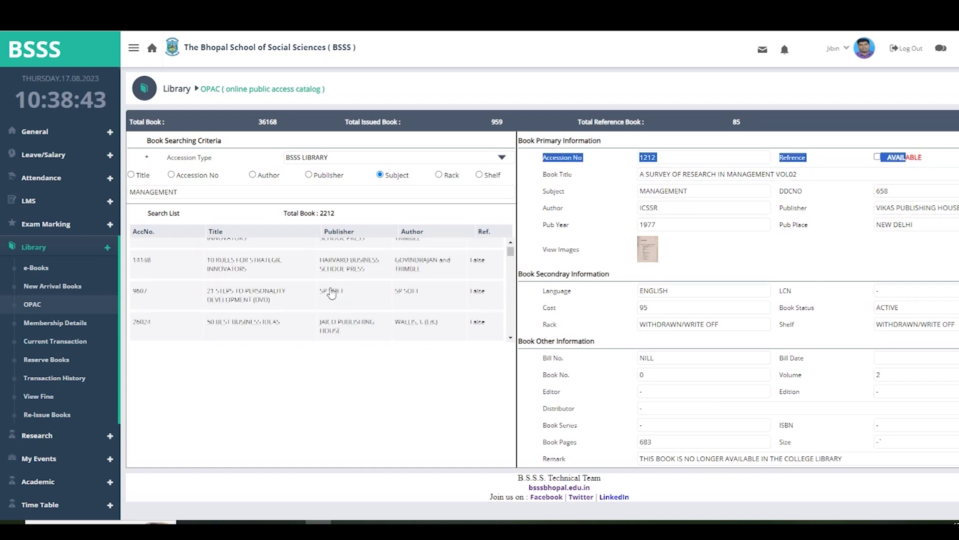
pyautogui.click(330, 287)
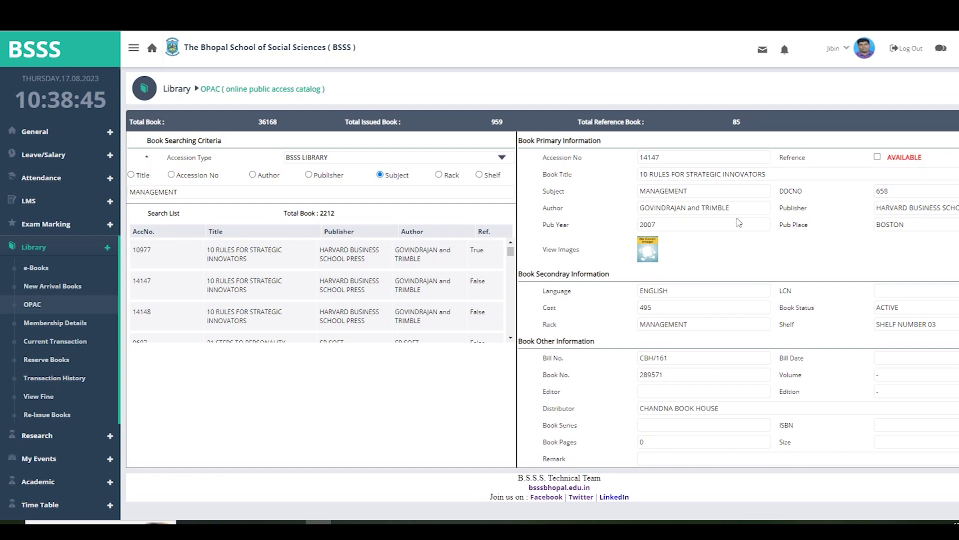
pyautogui.scroll(2, 244, 287)
pyautogui.click(419, 192)
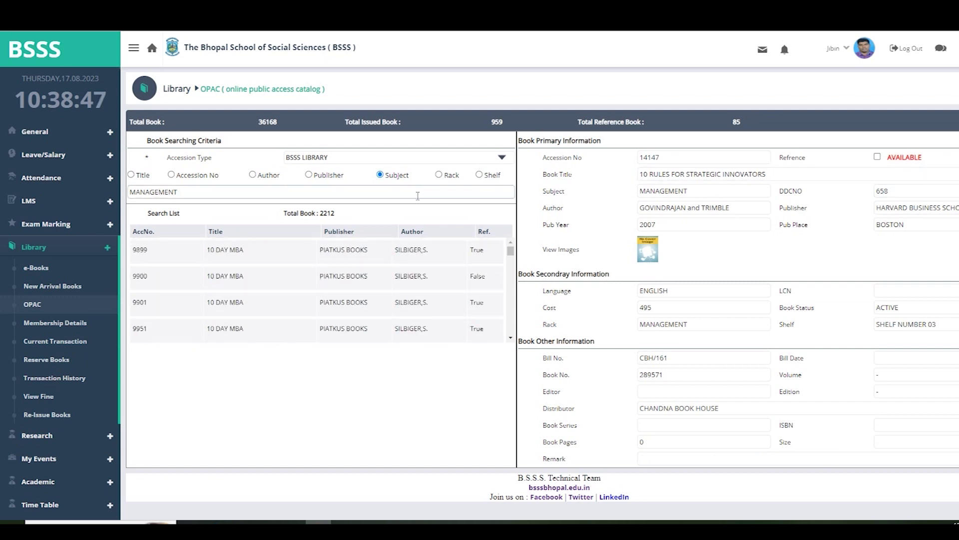
# Open Membership Details and highlight the daily fine for normal books and the number of Book Bank books allowed
pyautogui.click(60, 324)
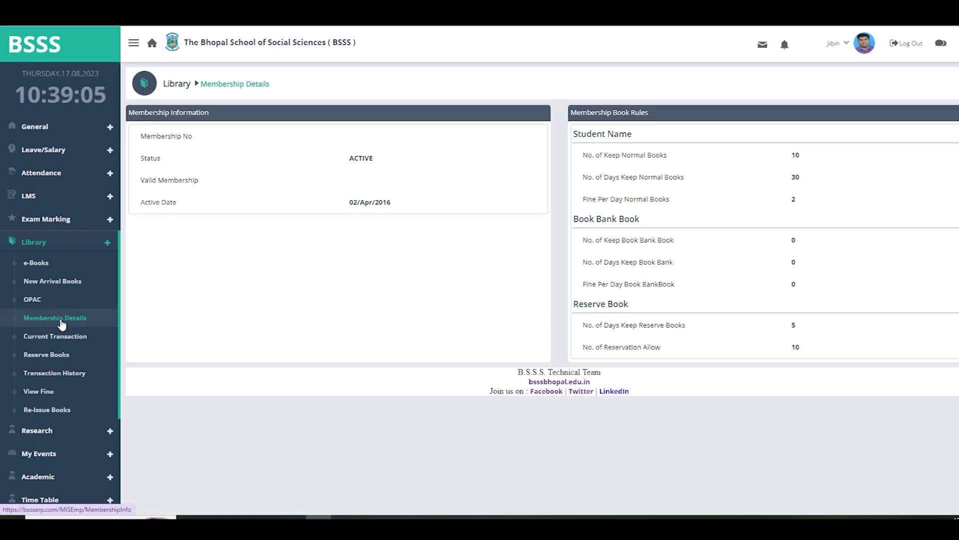
pyautogui.click(61, 321)
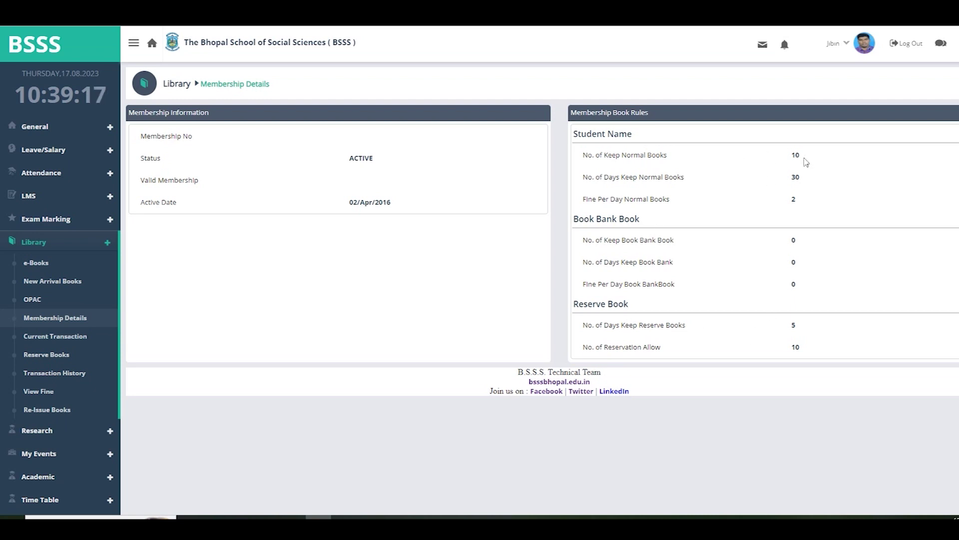
pyautogui.doubleClick(796, 200)
pyautogui.scroll(-1, 722, 257)
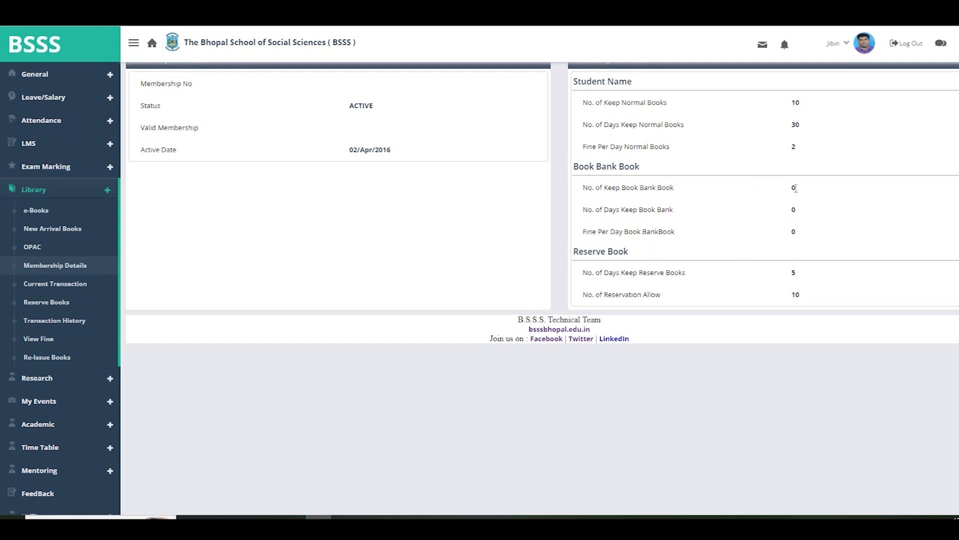
pyautogui.scroll(1, 805, 127)
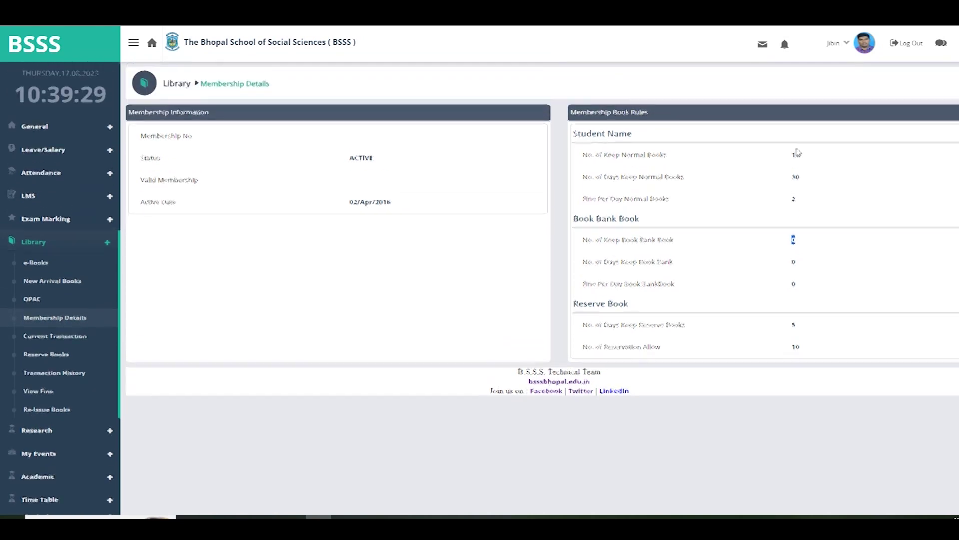
# Highlight the number of normal books a member may keep and review the remaining membership book rules
pyautogui.moveTo(802, 178); pyautogui.dragTo(788, 161)
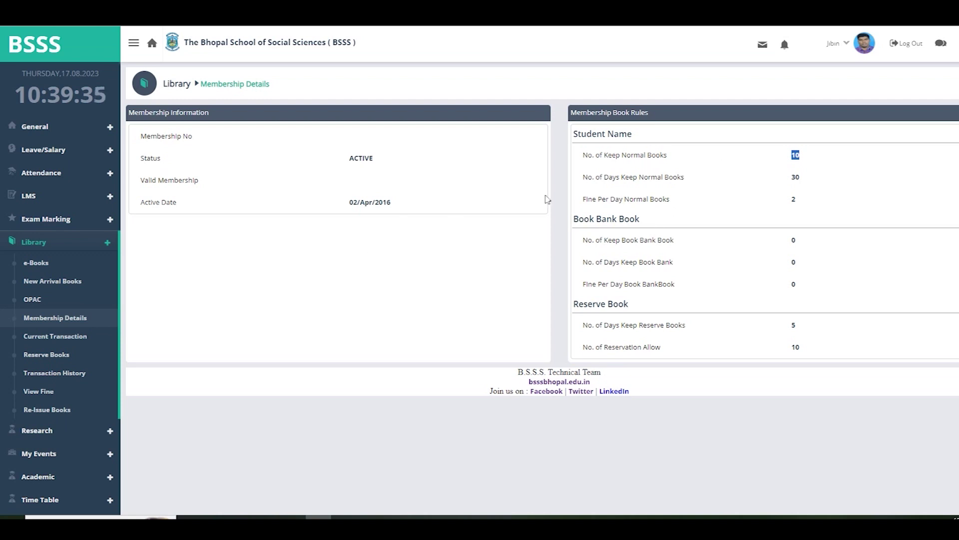
pyautogui.click(799, 158)
pyautogui.doubleClick(797, 155)
pyautogui.click(803, 160)
pyautogui.scroll(-1, 678, 235)
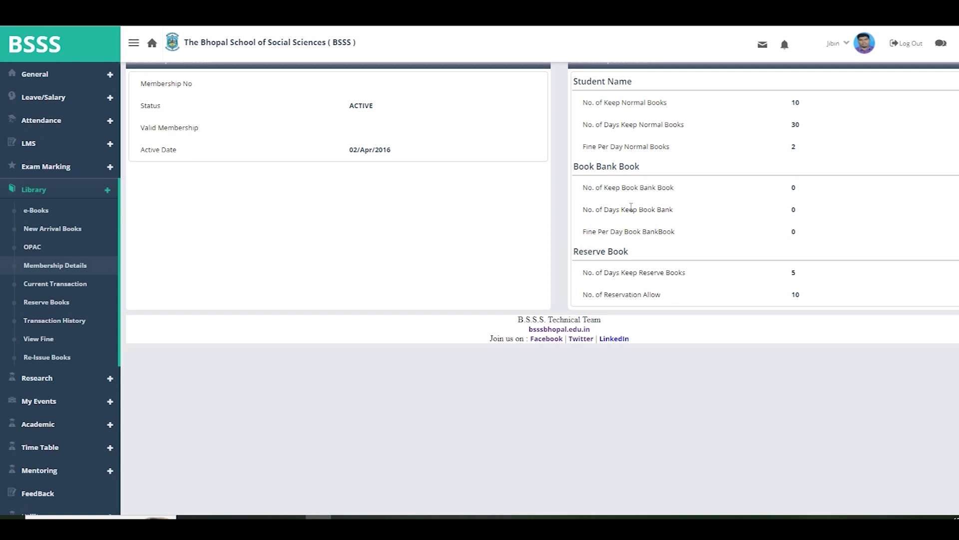
# Open the Current Transaction page and check the normal and Book Bank books currently held
pyautogui.scroll(-2, 796, 206)
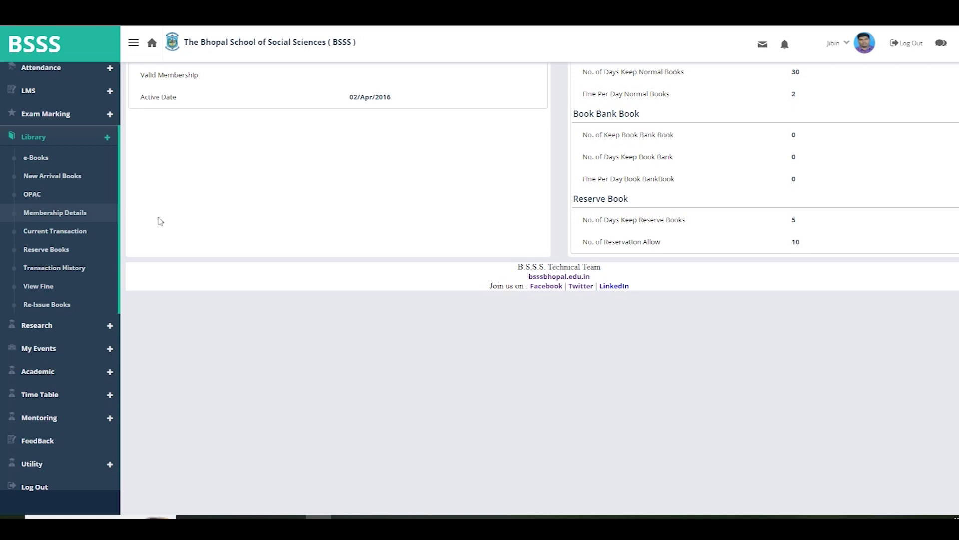
pyautogui.click(110, 211)
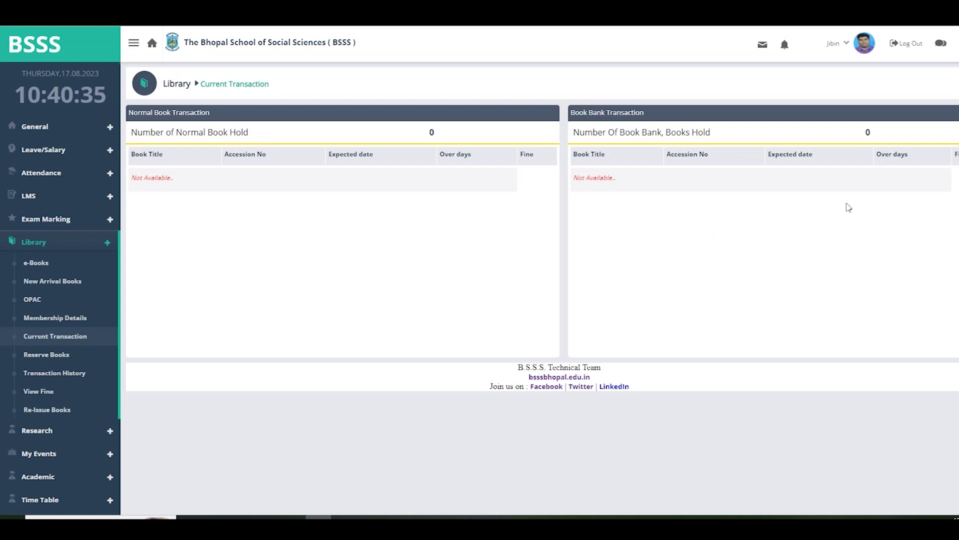
pyautogui.scroll(-1, 350, 219)
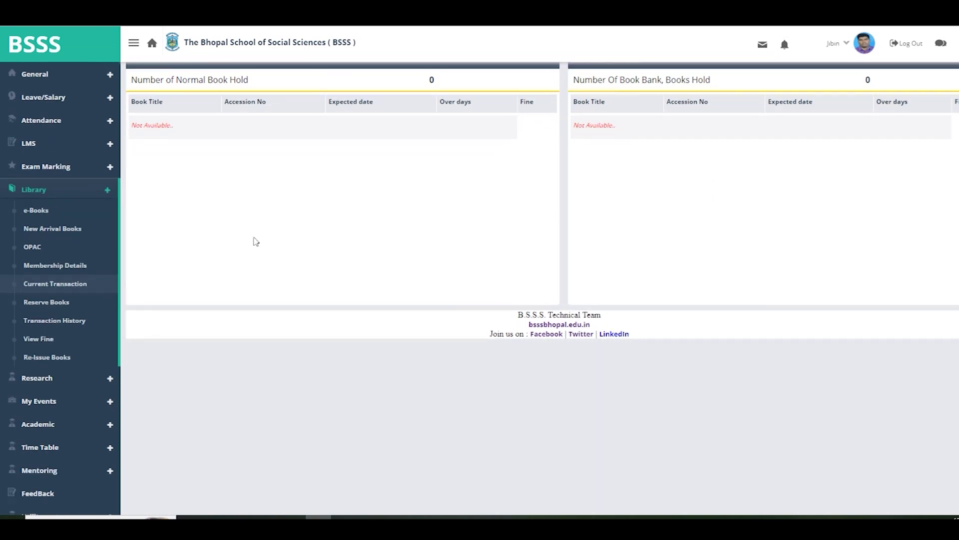
# Open the Reserve Books page and search for "psychology" by book title
pyautogui.click(40, 303)
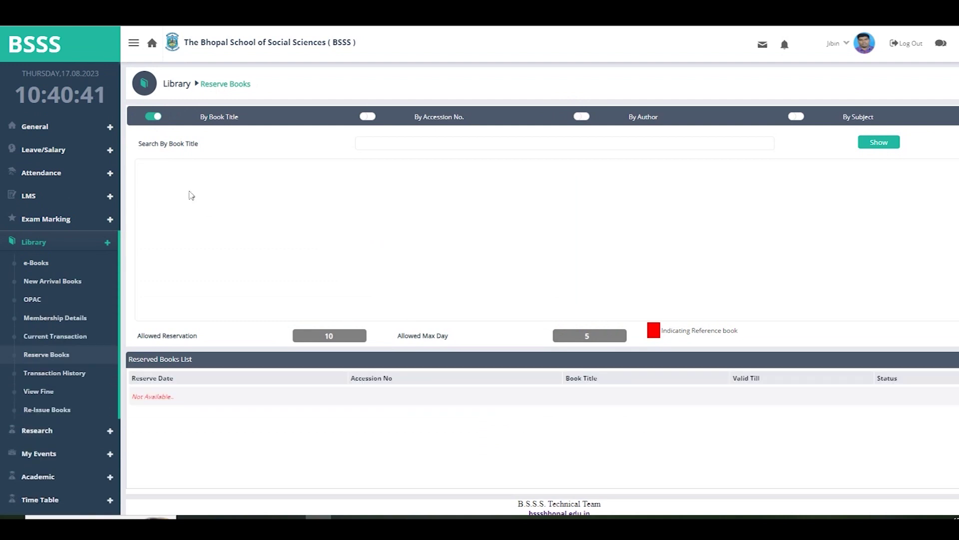
pyautogui.click(427, 143)
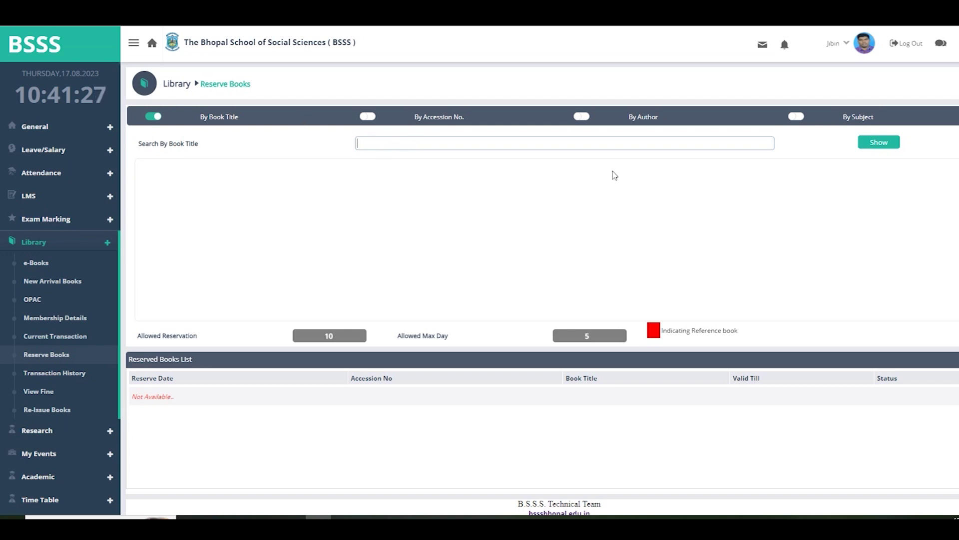
pyautogui.write('psychology')
pyautogui.click(876, 145)
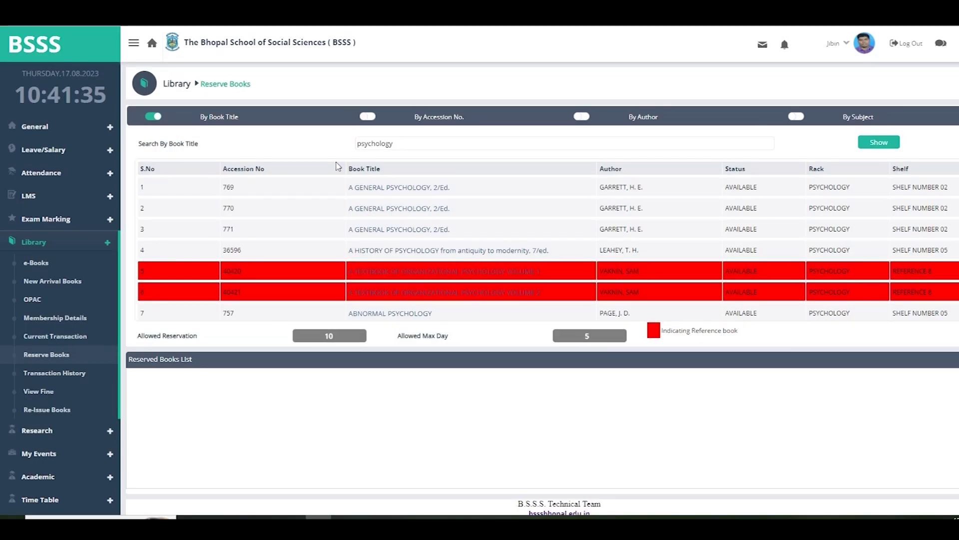
# Browse the psychology search results to examine each book's status, rack, shelf and reference marking
pyautogui.scroll(-6, 603, 225)
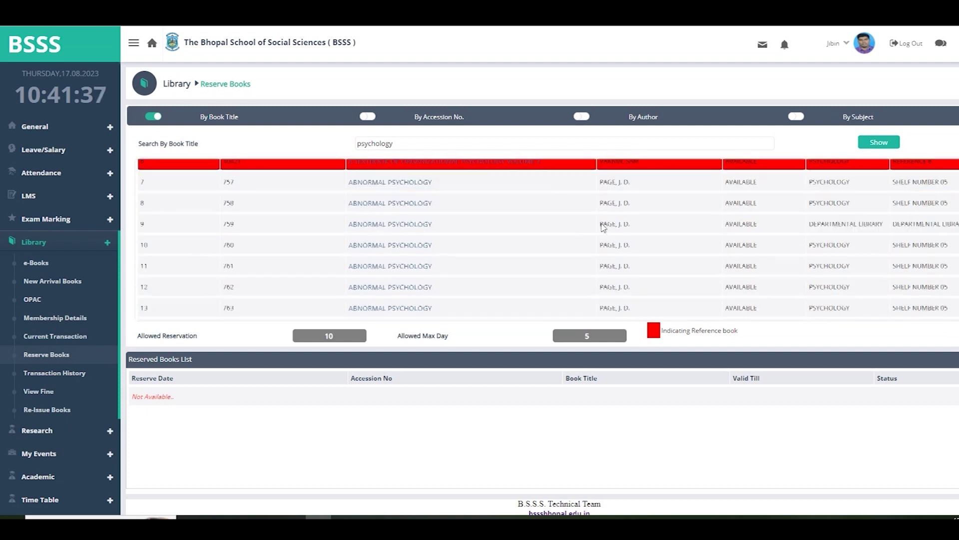
pyautogui.scroll(6, 549, 230)
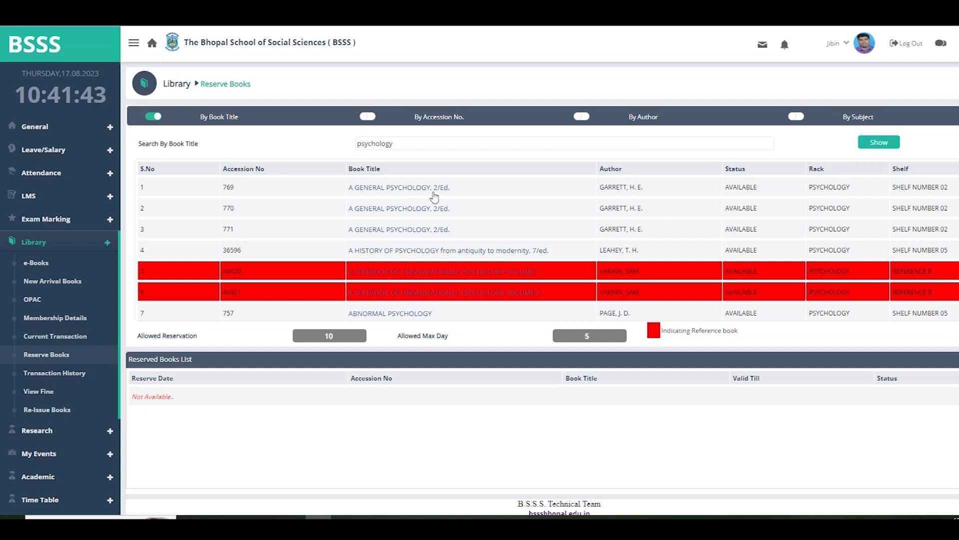
pyautogui.scroll(-1, 436, 220)
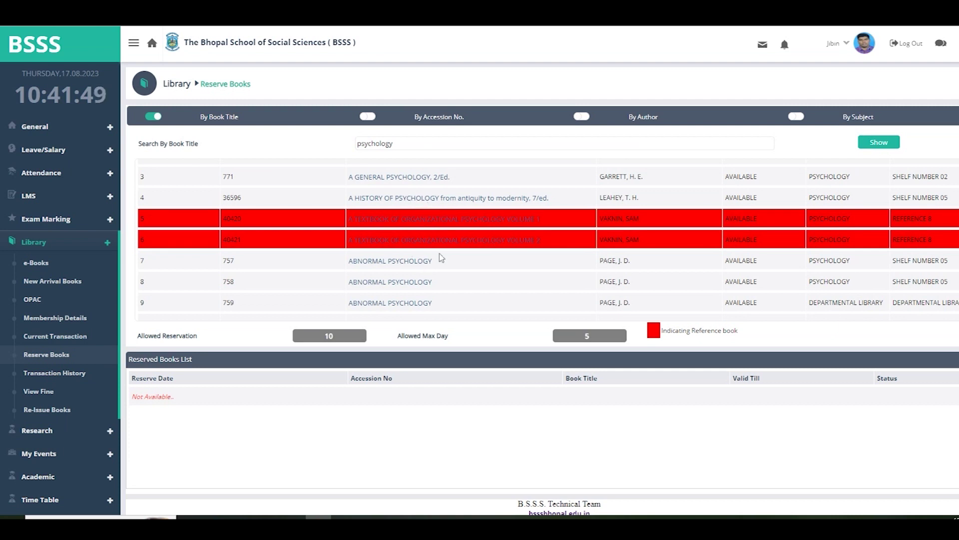
# Compare the availability, rack and shelf details of the listed psychology titles, including the Abnormal Psychology copies and the reference books
pyautogui.scroll(-1, 447, 280)
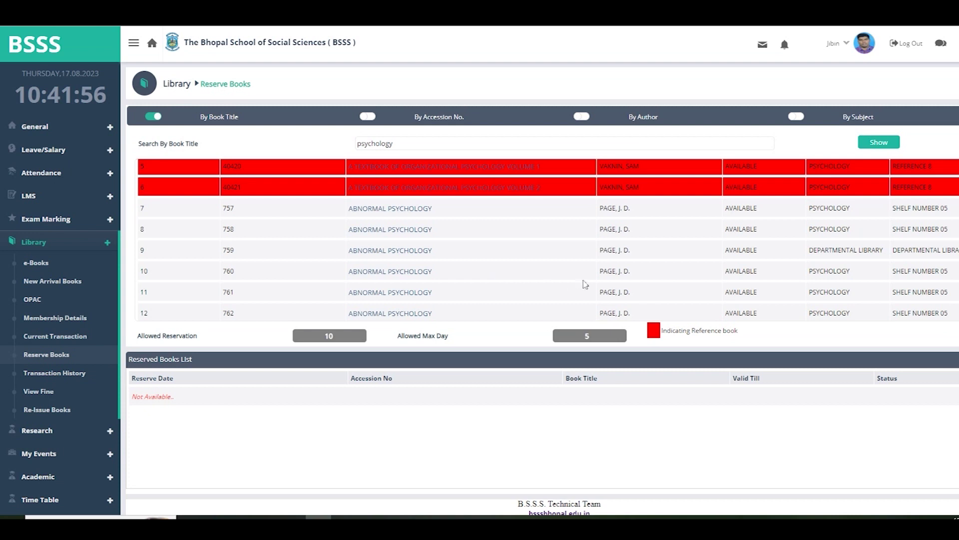
pyautogui.scroll(3, 745, 203)
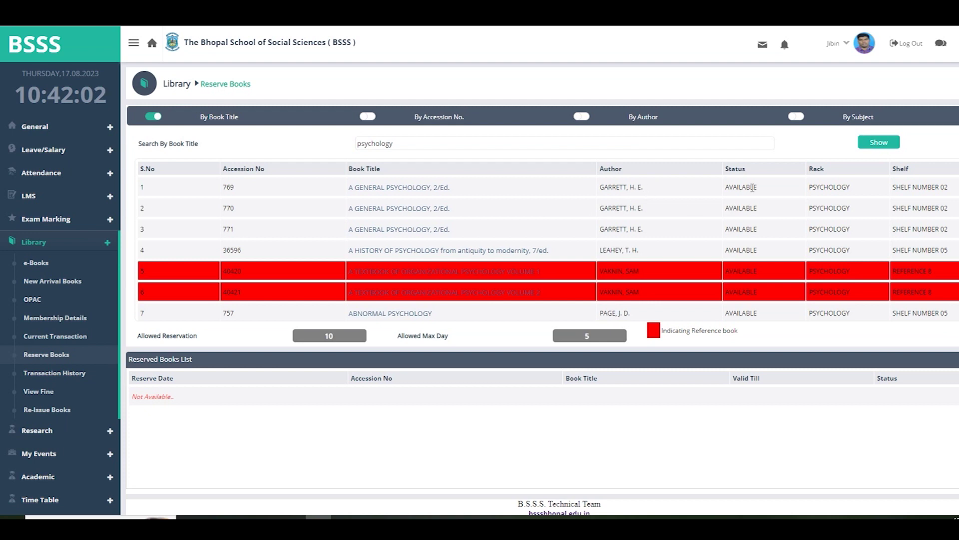
pyautogui.scroll(-6, 752, 187)
pyautogui.scroll(6, 755, 195)
pyautogui.scroll(-3, 944, 244)
pyautogui.scroll(-1, 932, 262)
# Open the Transaction History page and review the issue, expected and return dates of previously borrowed books
pyautogui.scroll(-1, 91, 231)
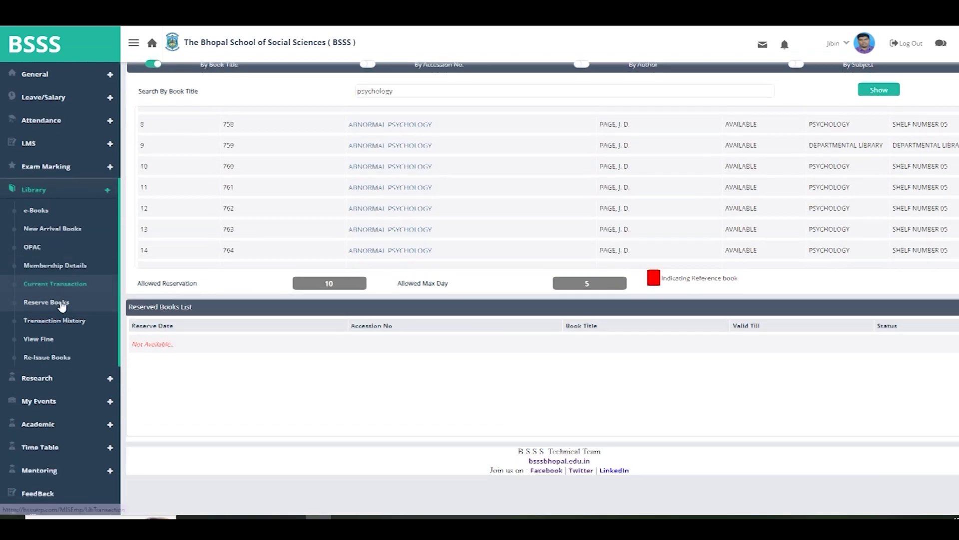
pyautogui.click(55, 319)
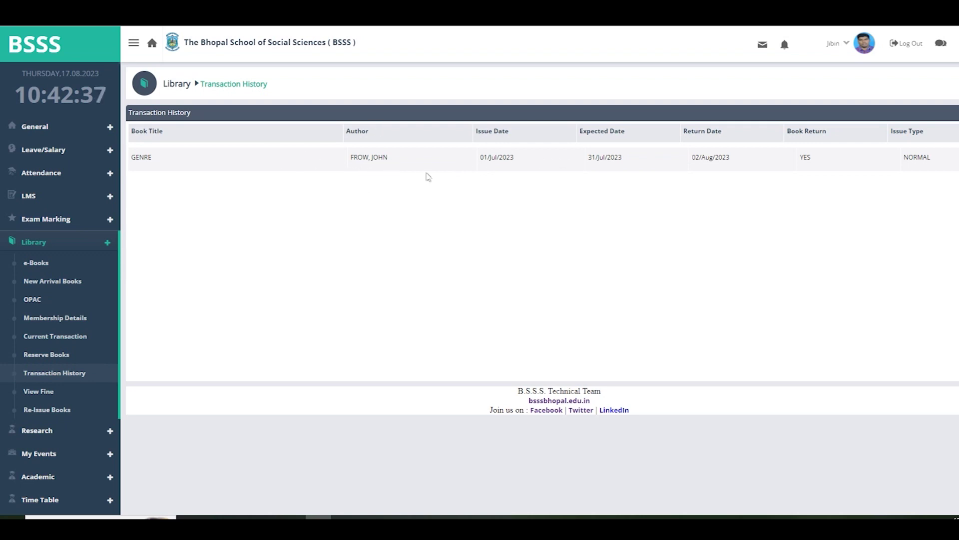
# Open the View Fines page and review the fine, paid, concession and due amounts for each book
pyautogui.scroll(-1, 40, 345)
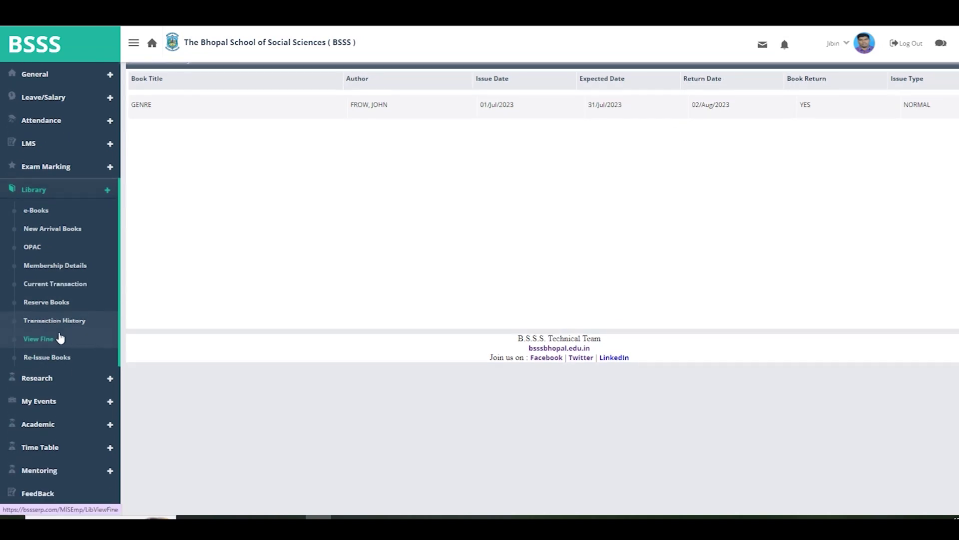
pyautogui.click(40, 340)
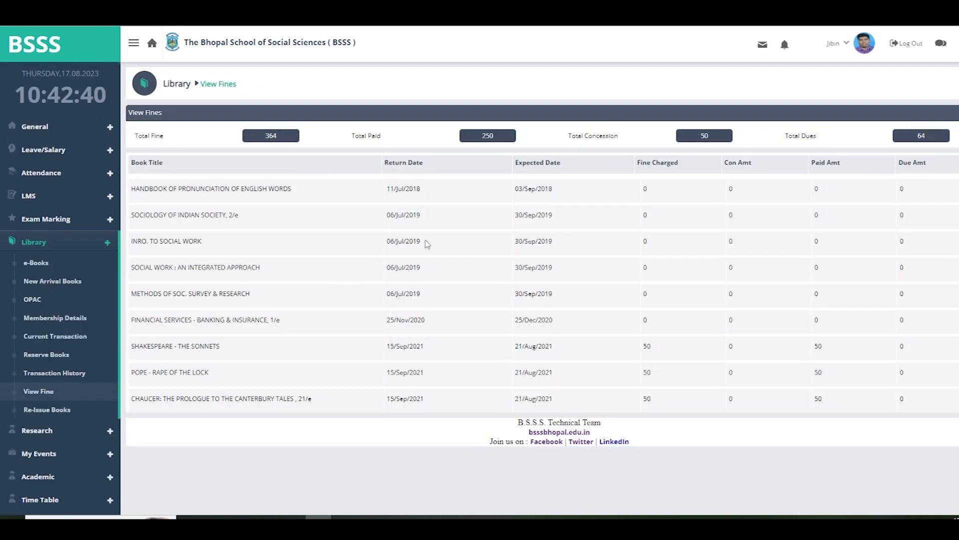
pyautogui.scroll(-1, 710, 252)
pyautogui.scroll(1, 710, 252)
# Open the Re-Issue Books page to check for books that can be re-issued
pyautogui.scroll(-2, 133, 336)
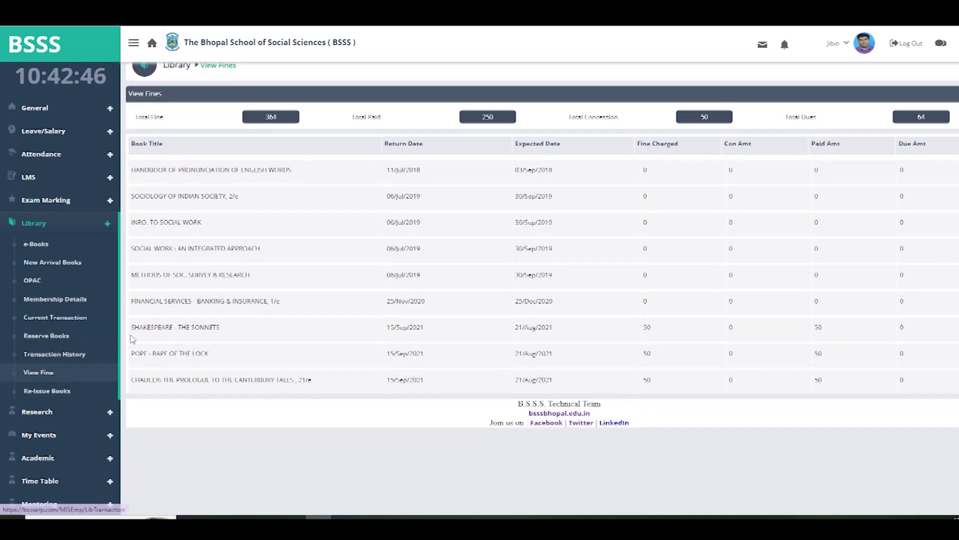
pyautogui.click(47, 358)
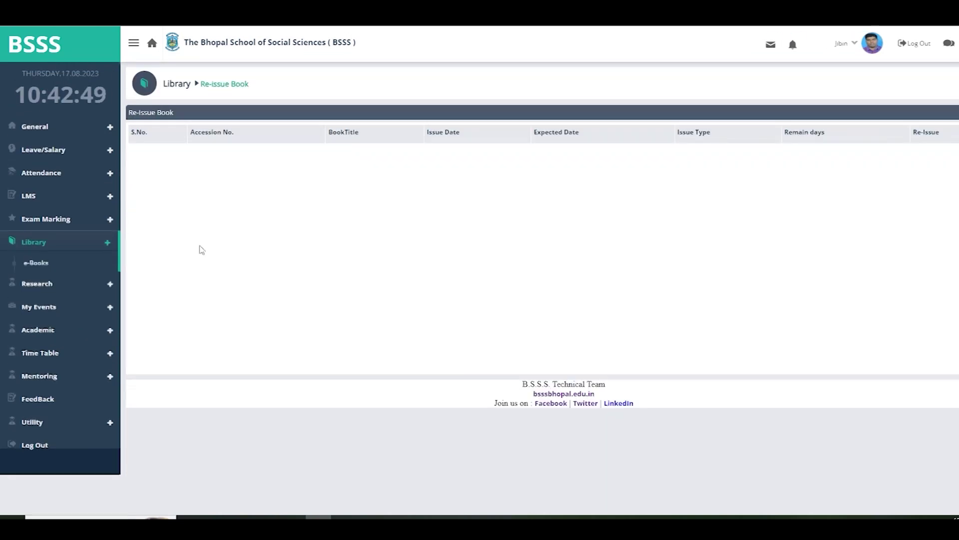